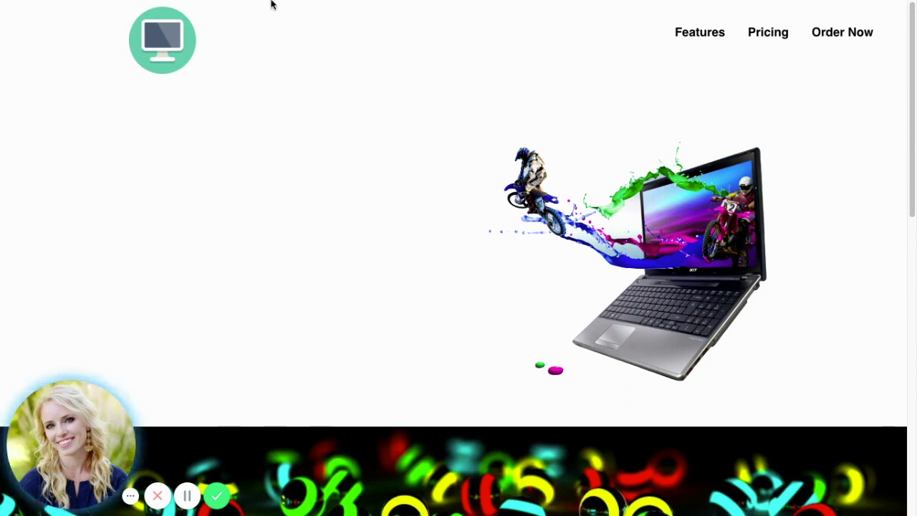
Examine how the header with the logo and navigation links behaves across the length of the published page
scroll(882, 107, "down", 3)
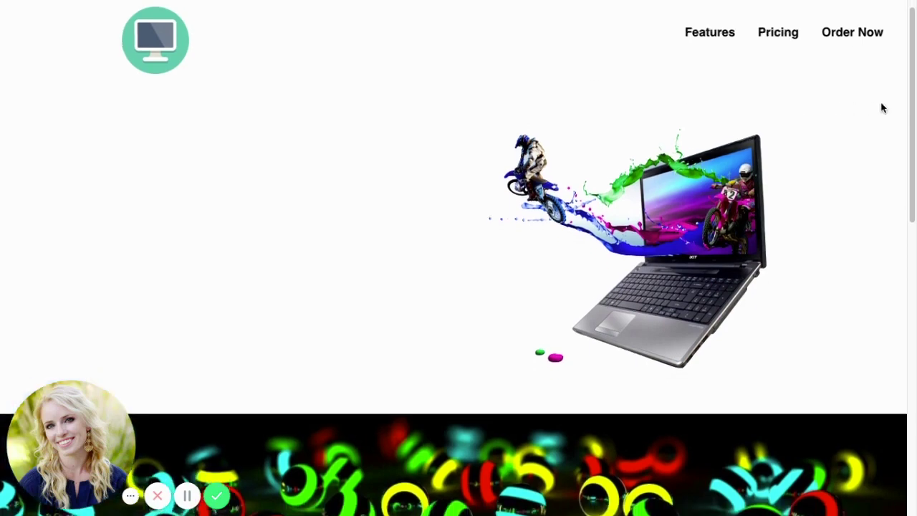
scroll(882, 107, "down", 2)
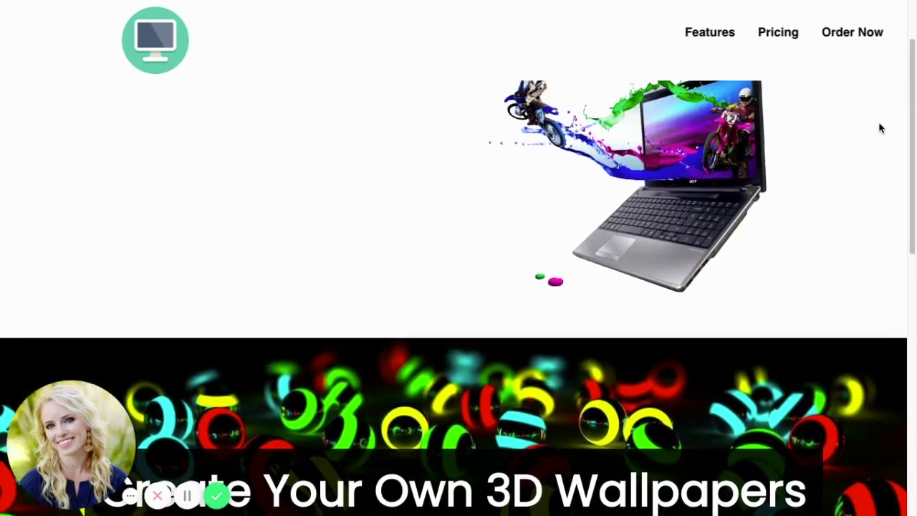
scroll(881, 127, "down", 1)
scroll(881, 127, "down", 2)
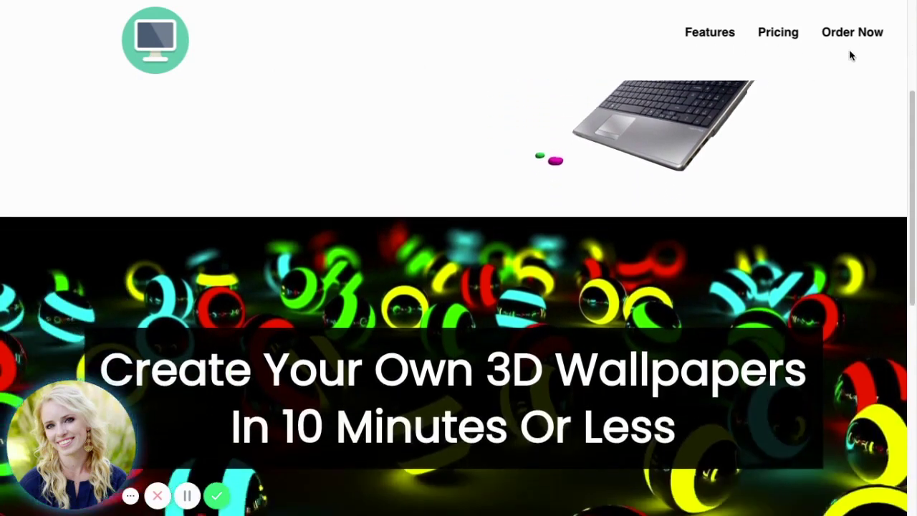
scroll(850, 56, "down", 5)
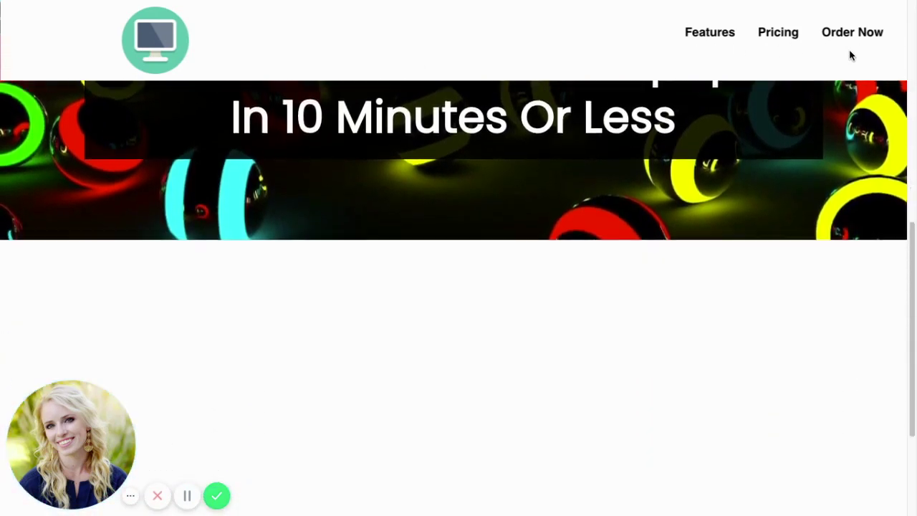
scroll(850, 55, "up", 8)
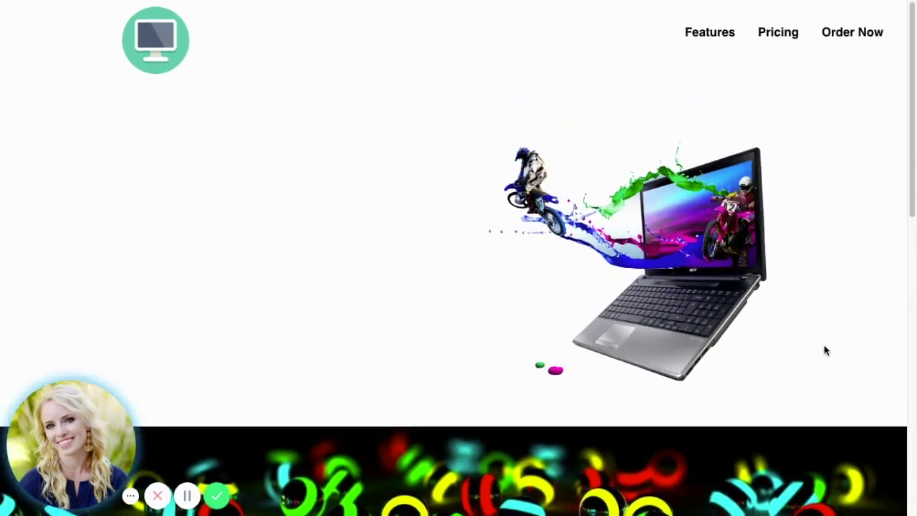
scroll(825, 349, "down", 3)
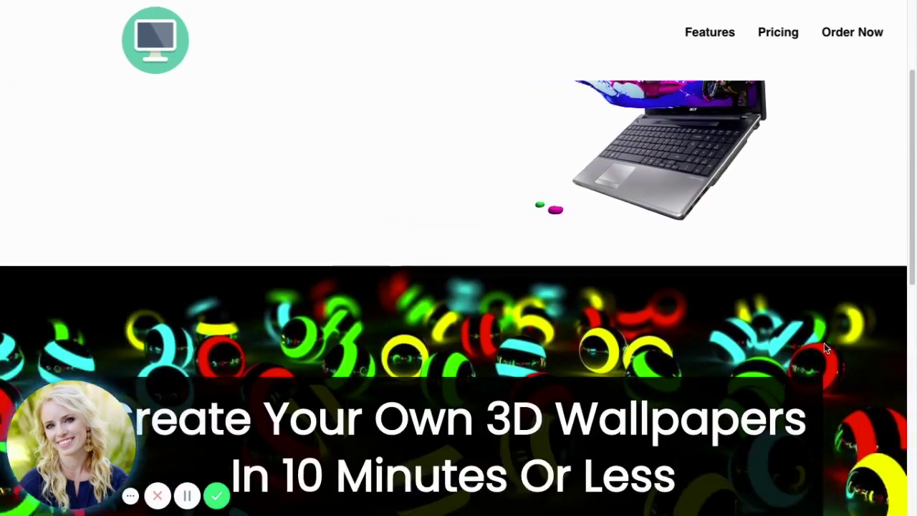
scroll(824, 342, "down", 2)
scroll(823, 343, "up", 1)
scroll(823, 343, "down", 1)
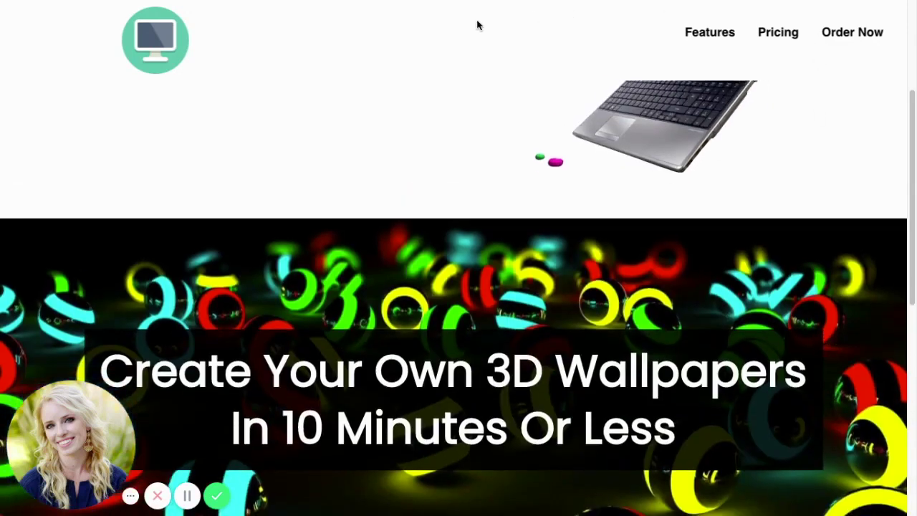
scroll(826, 108, "down", 4)
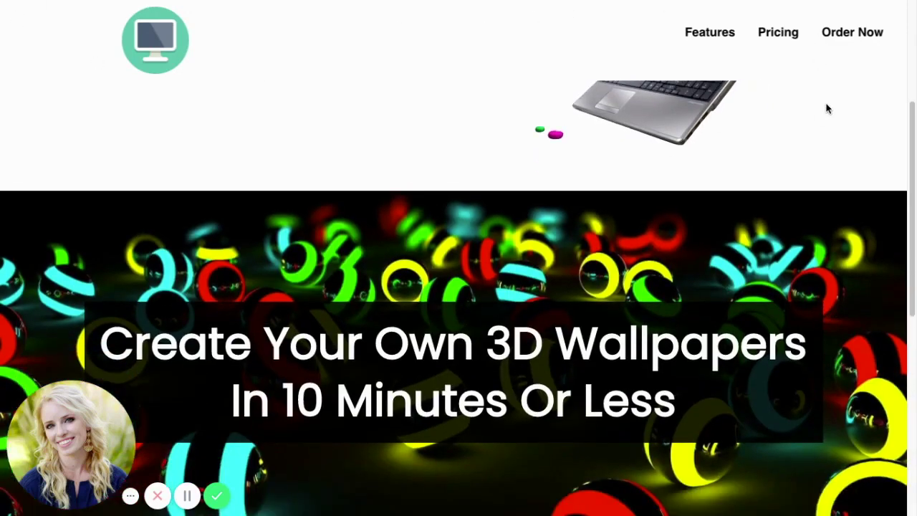
scroll(826, 109, "up", 5)
scroll(826, 108, "up", 2)
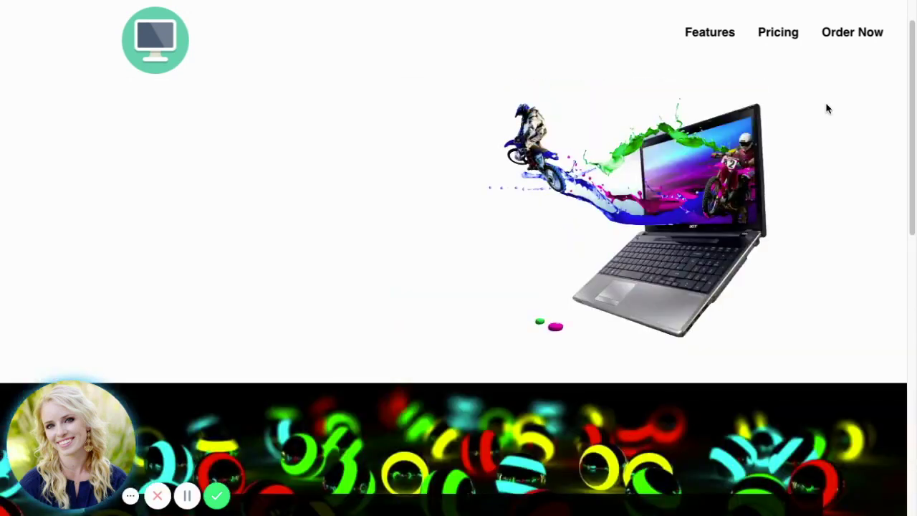
Leave the full-screen preview, switch to the page editor, and add a full-width section at the bottom of the page
mouse_move(412, 6)
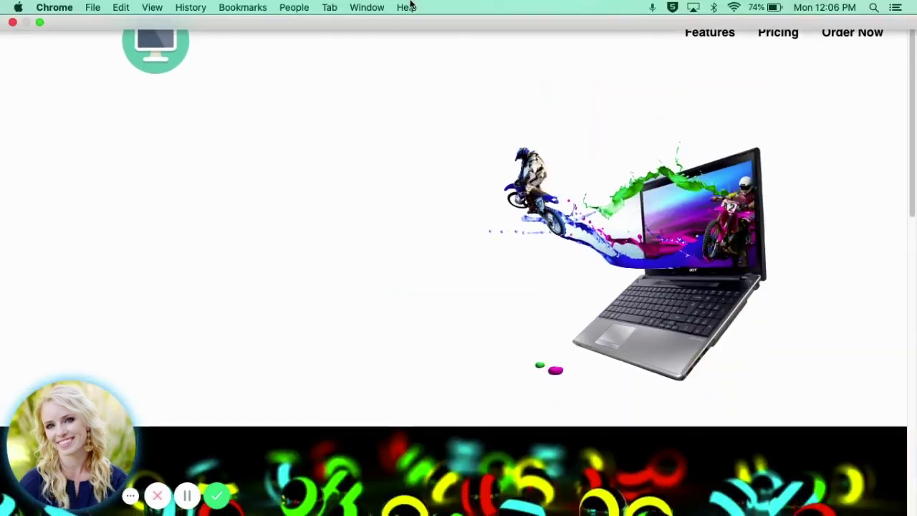
left_click(40, 23)
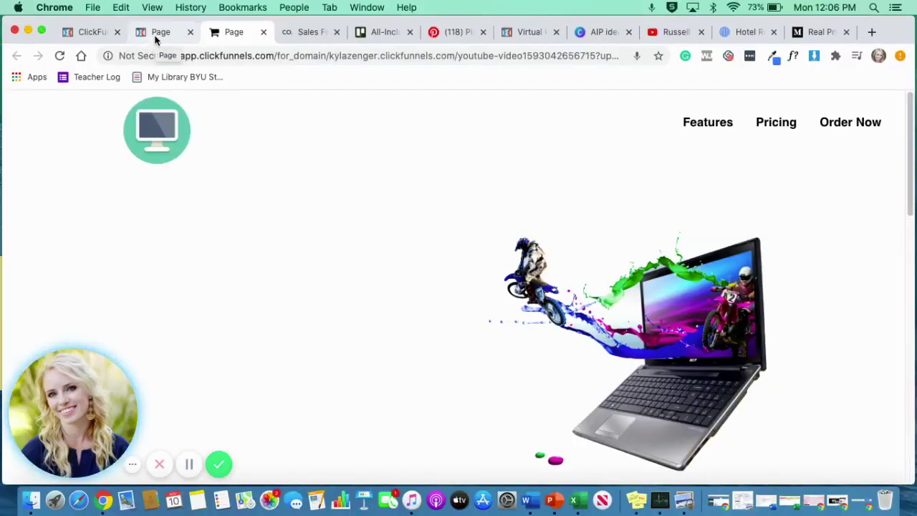
left_click(158, 35)
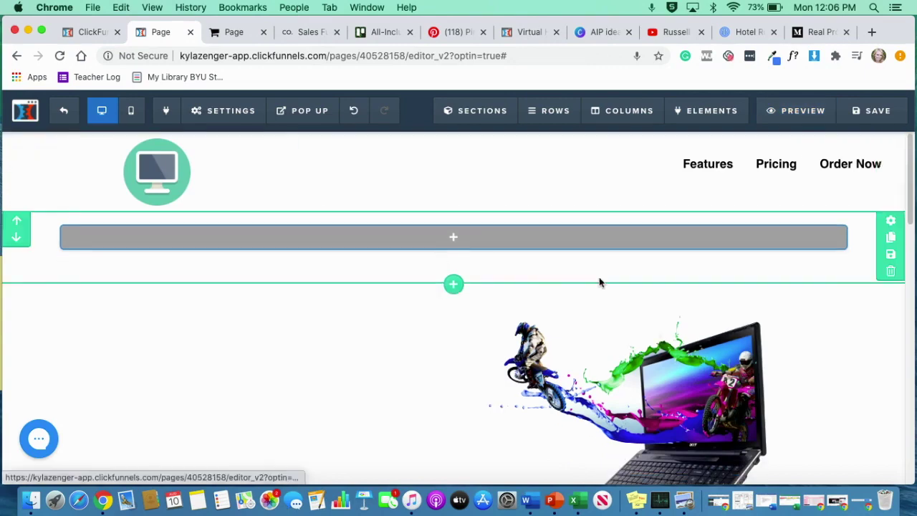
scroll(609, 323, "down", 10)
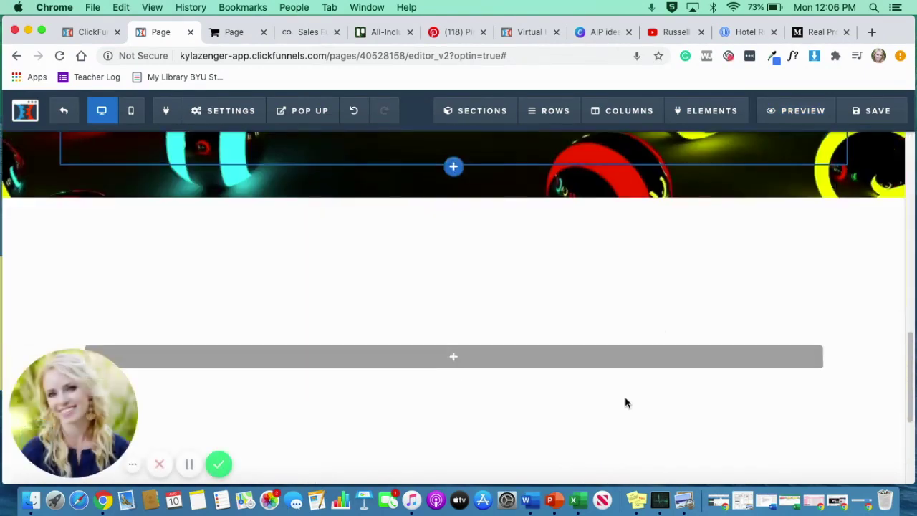
scroll(624, 402, "down", 4)
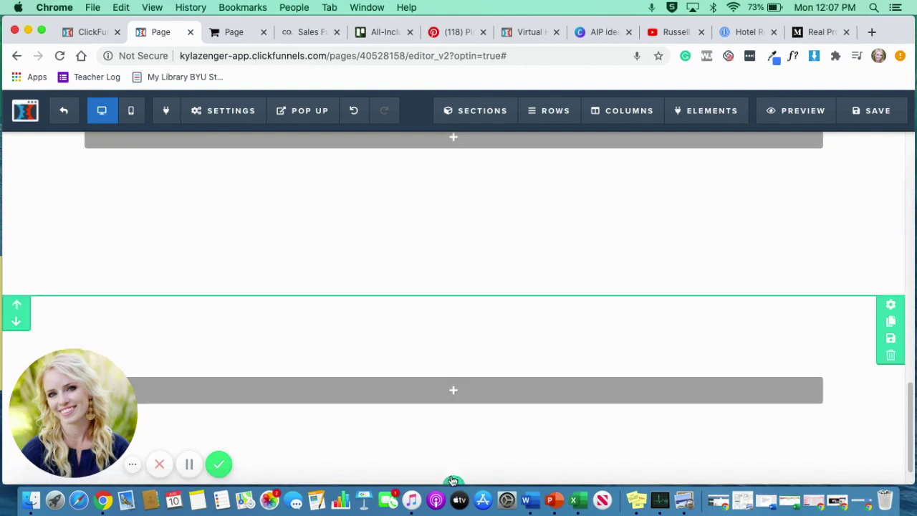
left_click(453, 481)
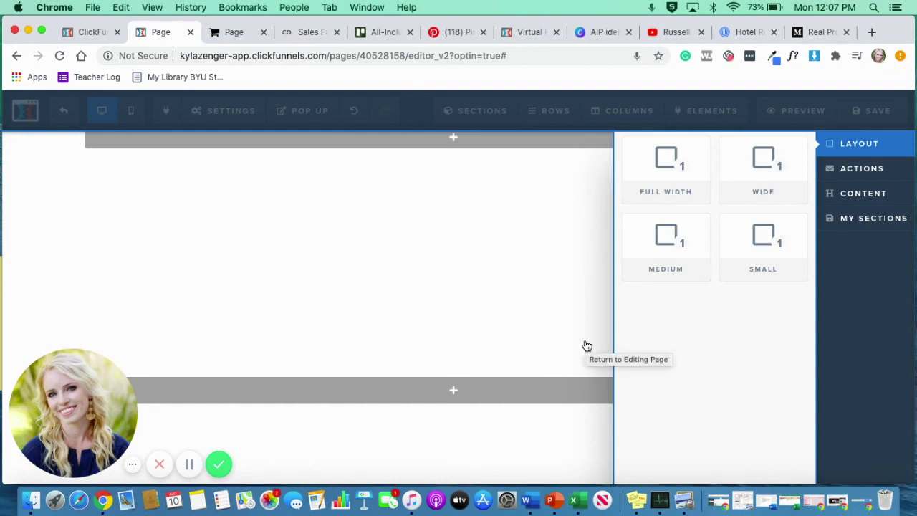
left_click(660, 202)
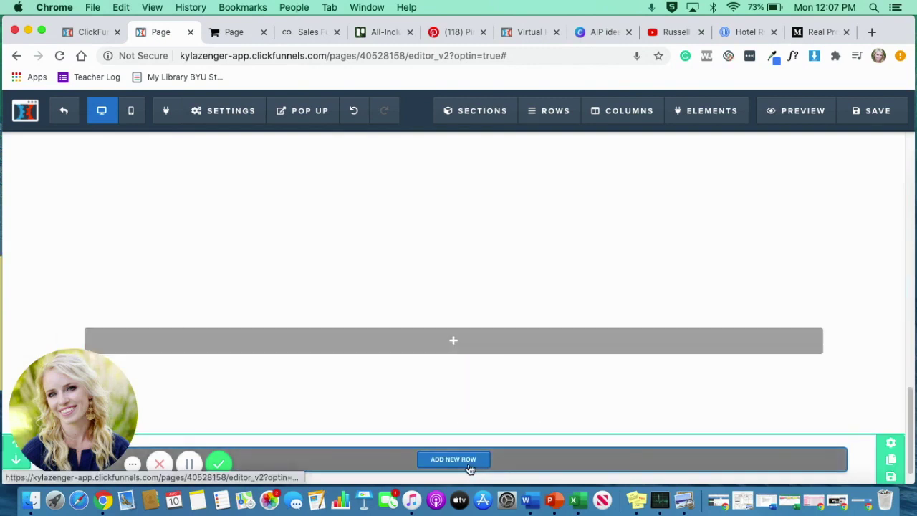
scroll(753, 477, "down", 1)
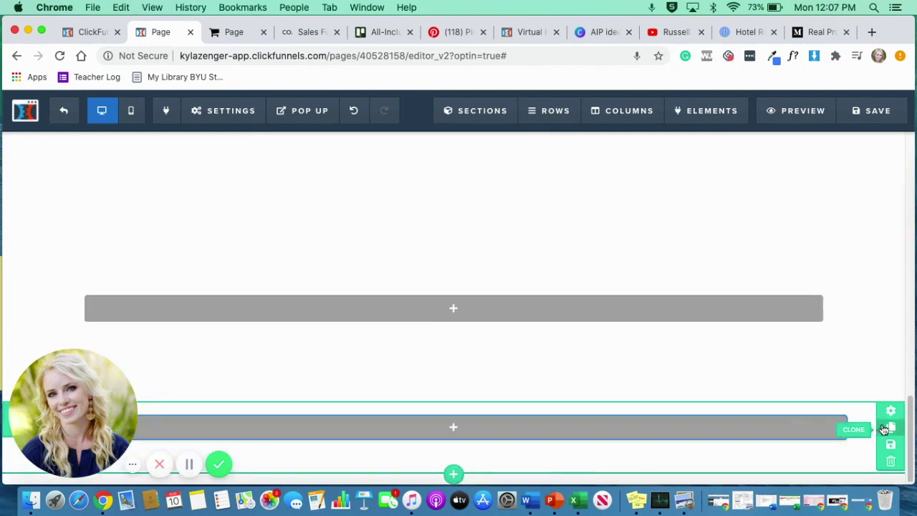
scroll(610, 423, "down", 2)
scroll(537, 376, "up", 1)
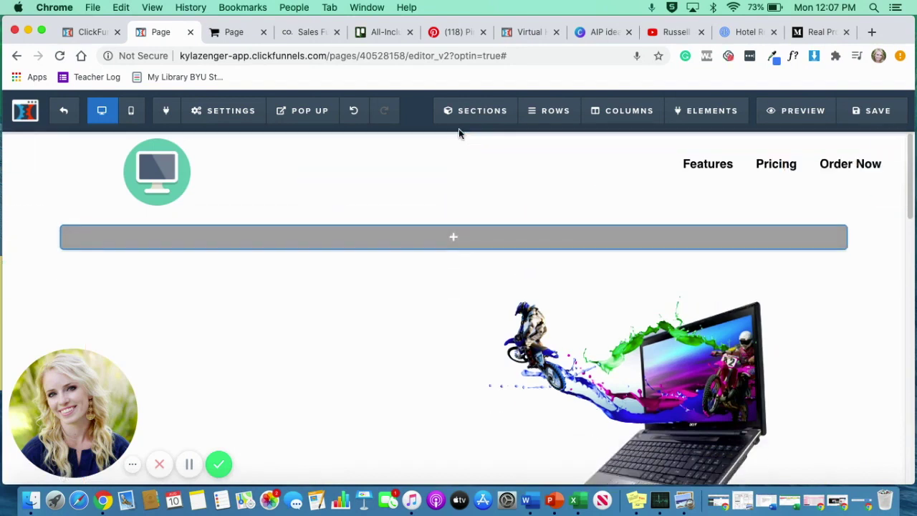
Add another full-width section at the very top of the page, above the existing logo and navigation header
left_click(462, 115)
left_click(462, 140)
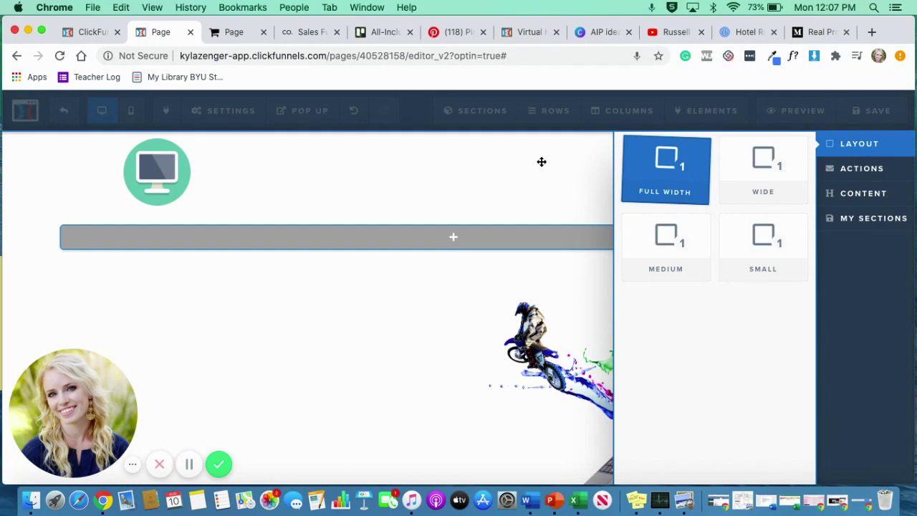
left_click_drag(497, 152, 481, 151)
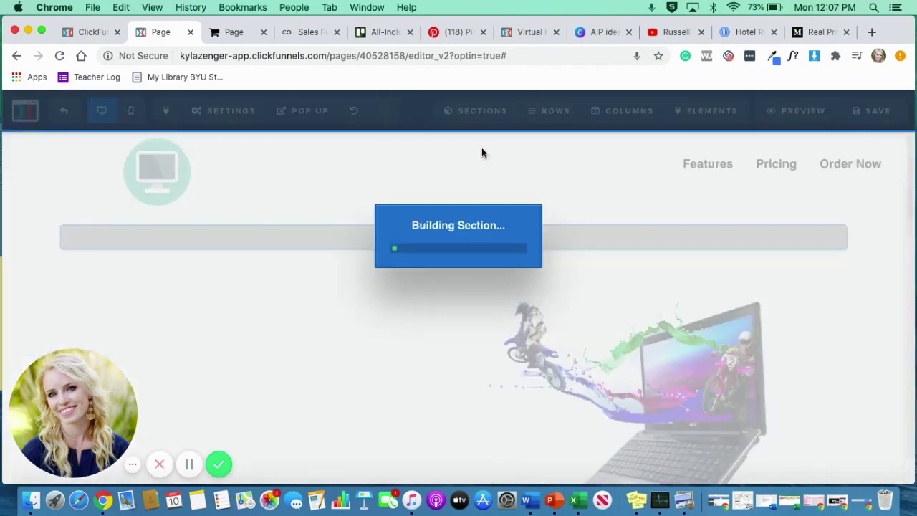
mouse_move(473, 111)
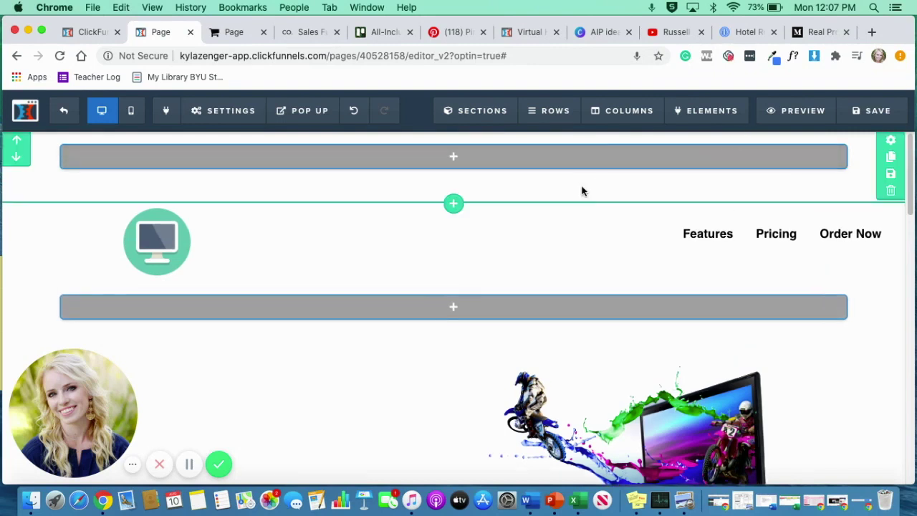
Insert a two-column row in the new empty section at the top of the page
mouse_move(504, 169)
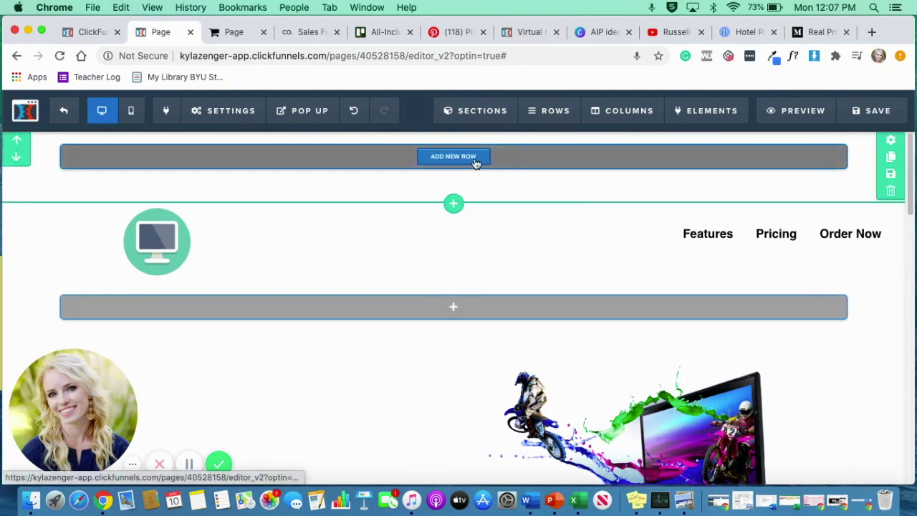
left_click(474, 165)
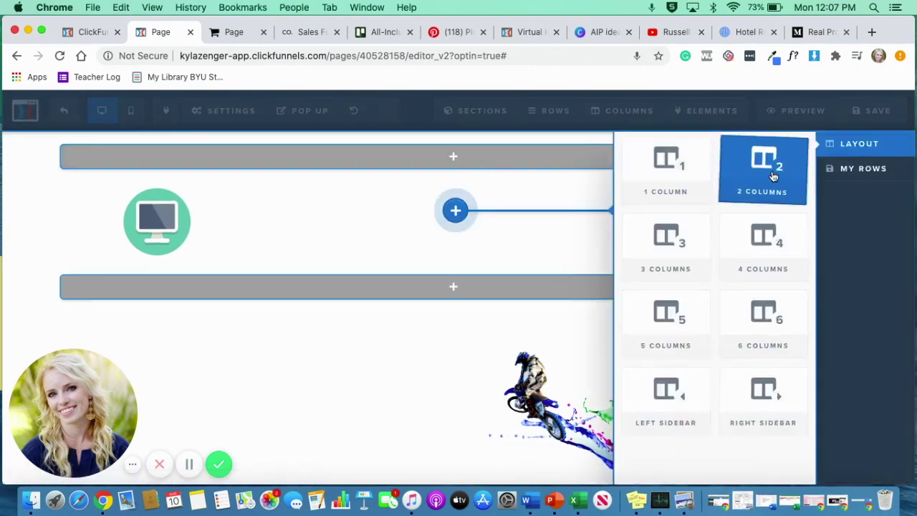
left_click(771, 170)
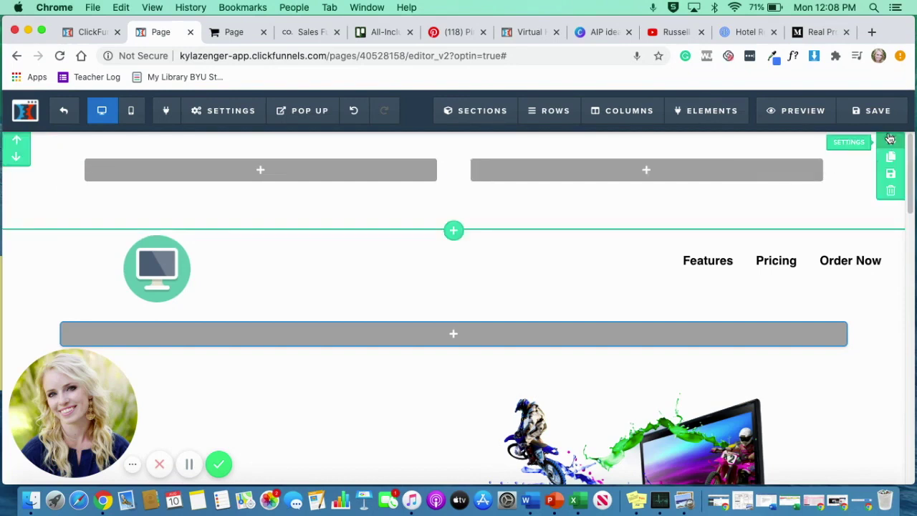
Copy the CSS ID selector of the new top section from its CSS info, then close the info
left_click(890, 139)
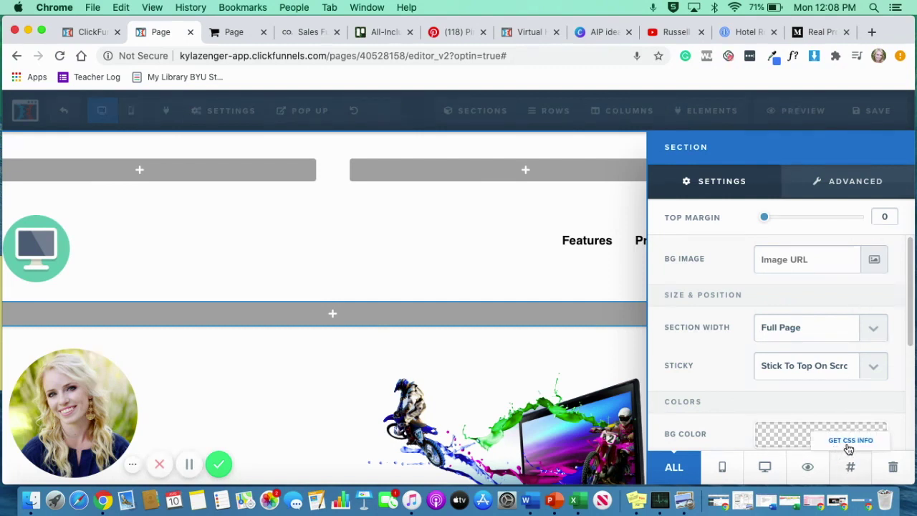
left_click(852, 469)
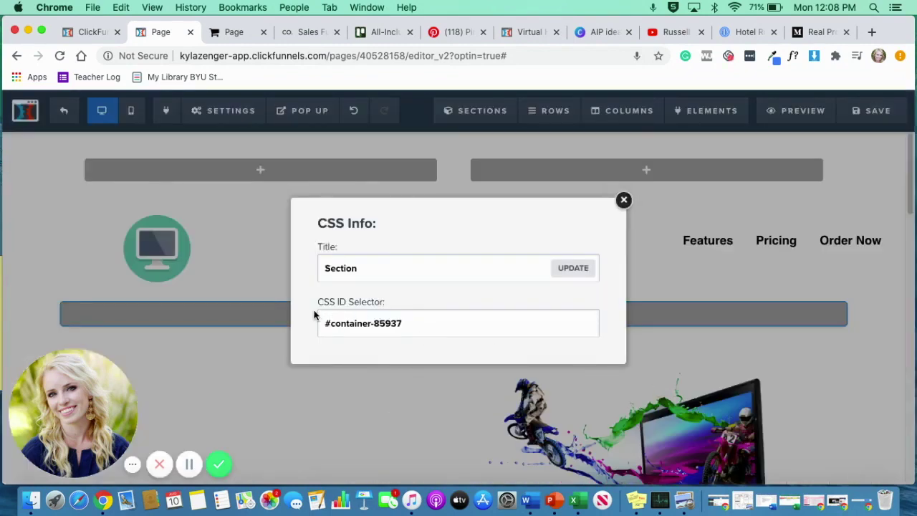
left_click_drag(315, 304, 317, 324)
key("super+c")
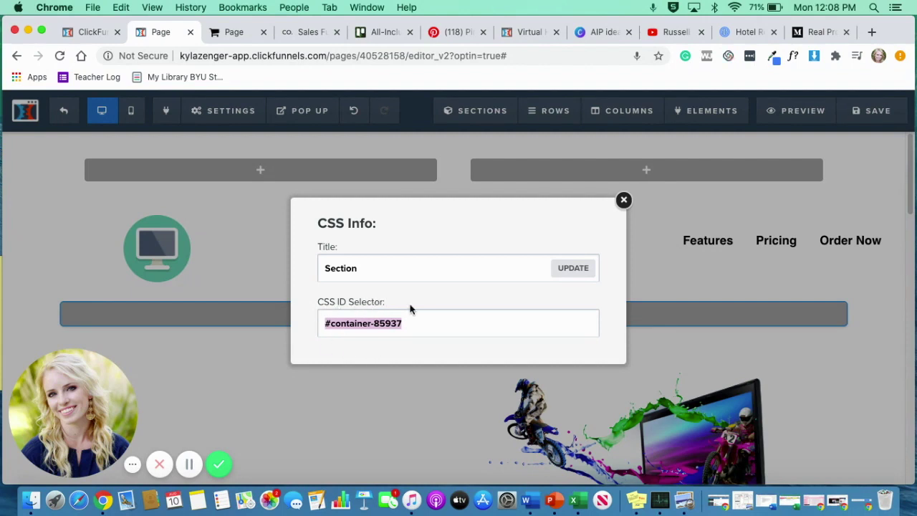
left_click(624, 201)
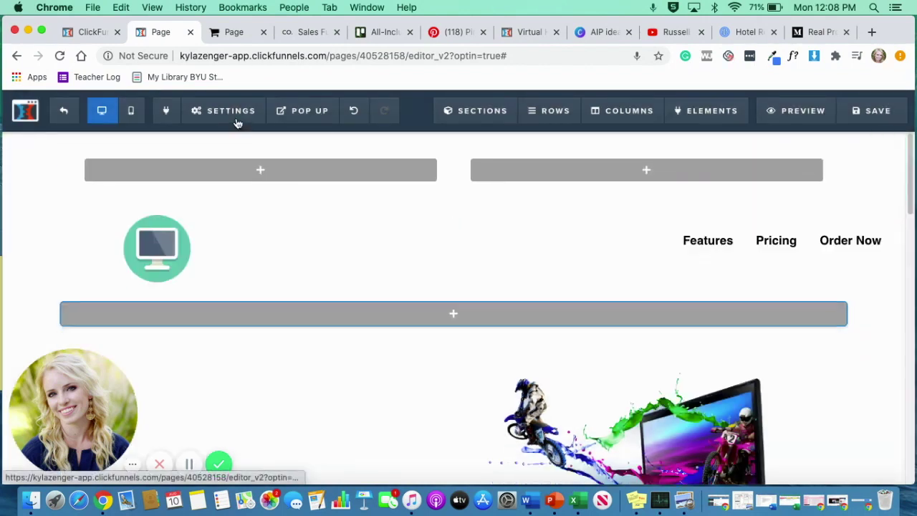
Open the page's custom CSS and insert four blank lines above the #container-57772 rule
left_click(237, 122)
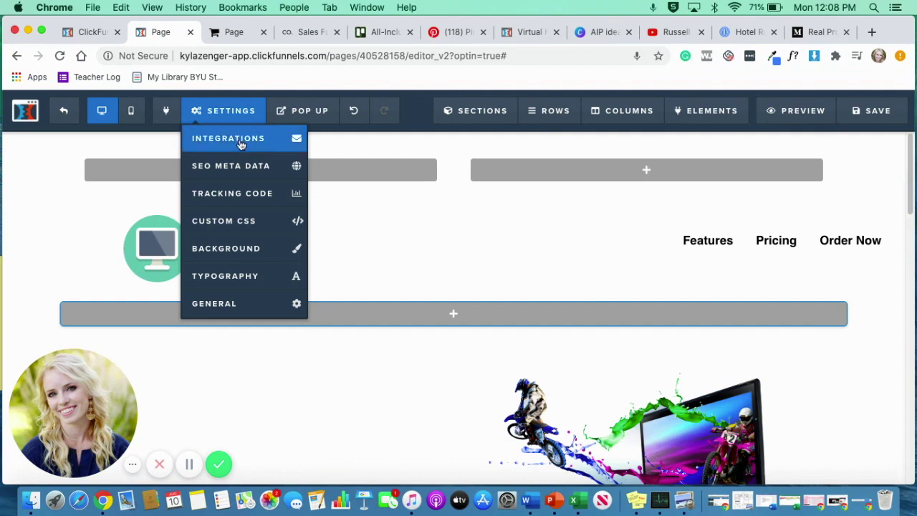
left_click(234, 226)
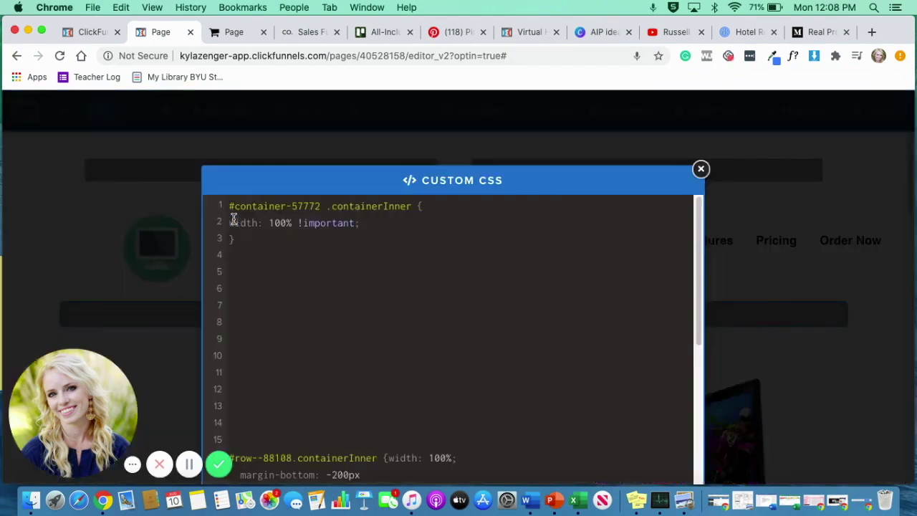
key("Return")
key("Return")
key("Return")
key("Return")
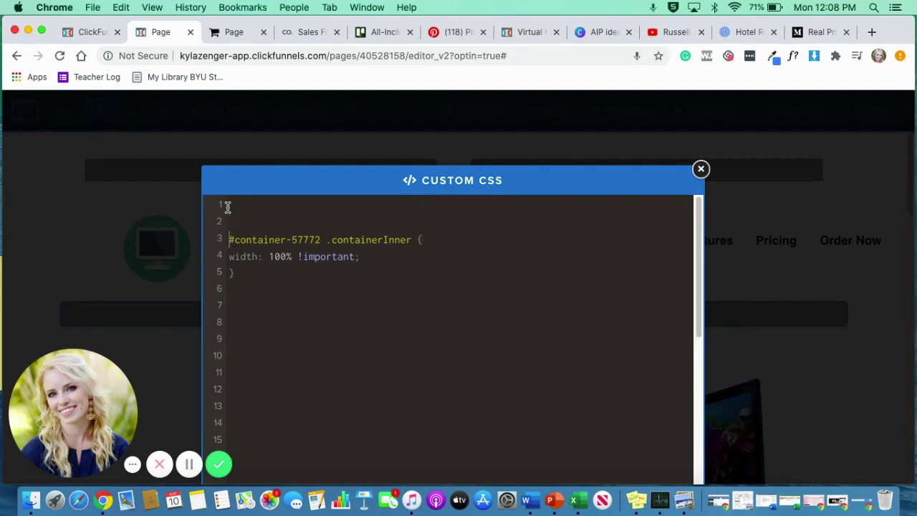
left_click(239, 207)
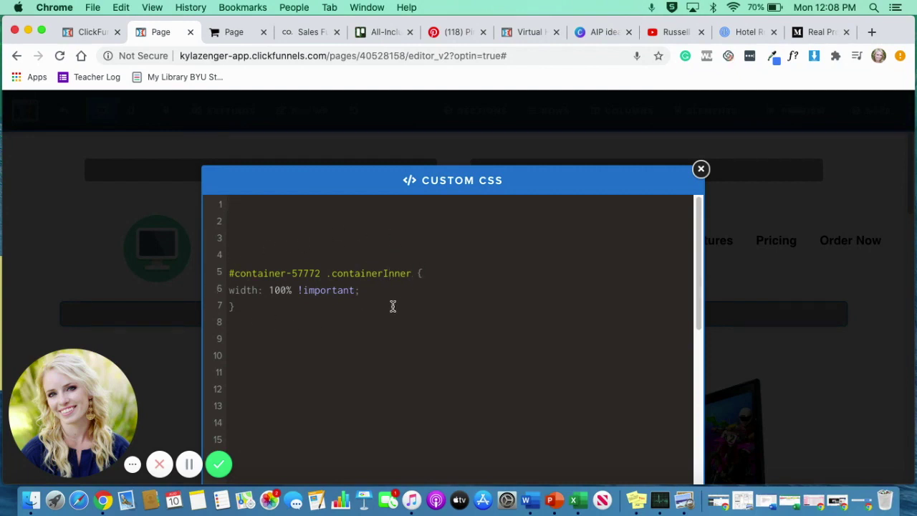
Add the rule "#container-85937 .containerInner { width: 100% !important; }" above the #container-57772 rule and close the custom CSS
key("super+v")
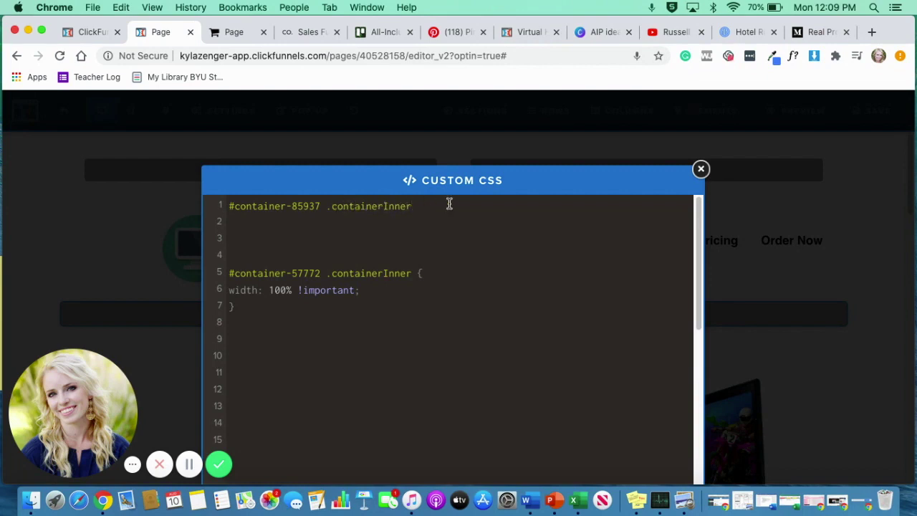
key("Return")
key("Return")
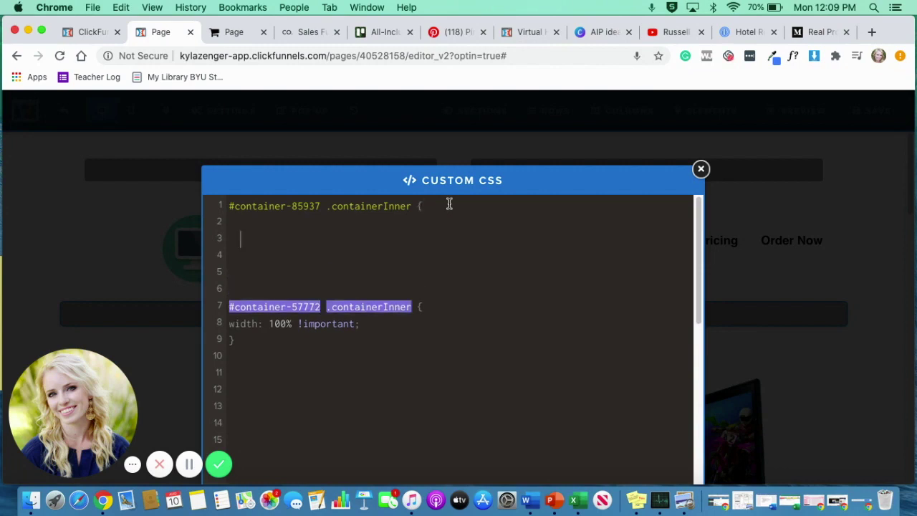
type("}")
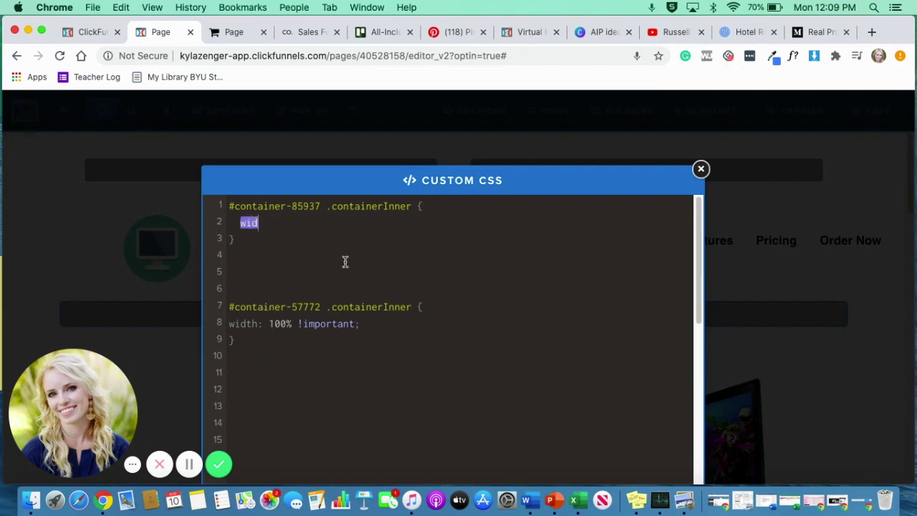
type("th")
type(": 100%")
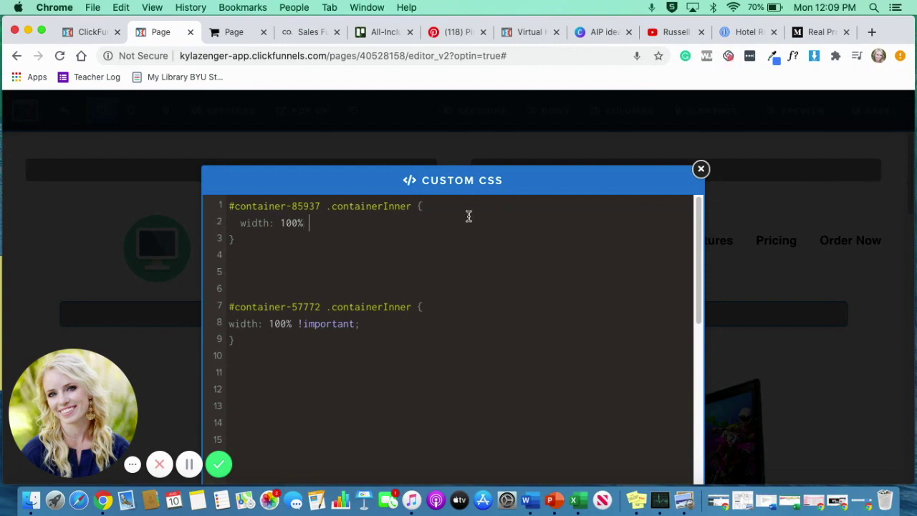
type("!imp")
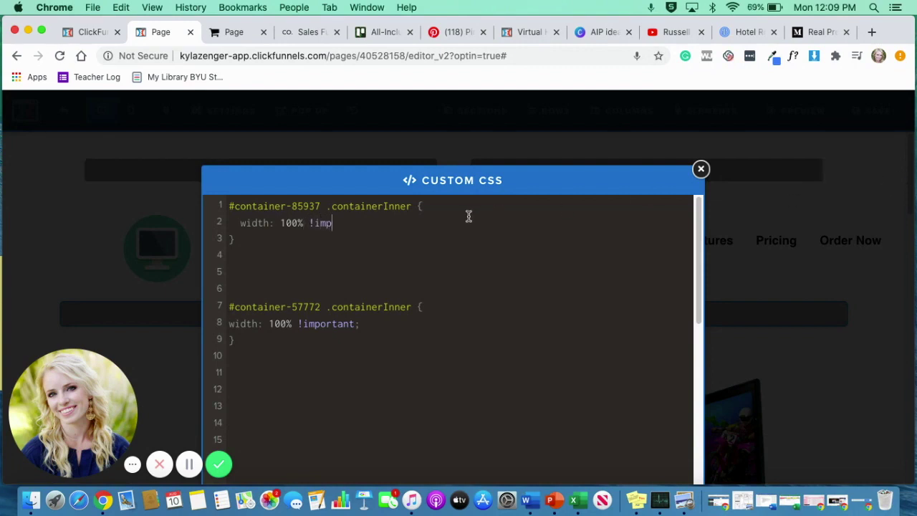
type("ortant;")
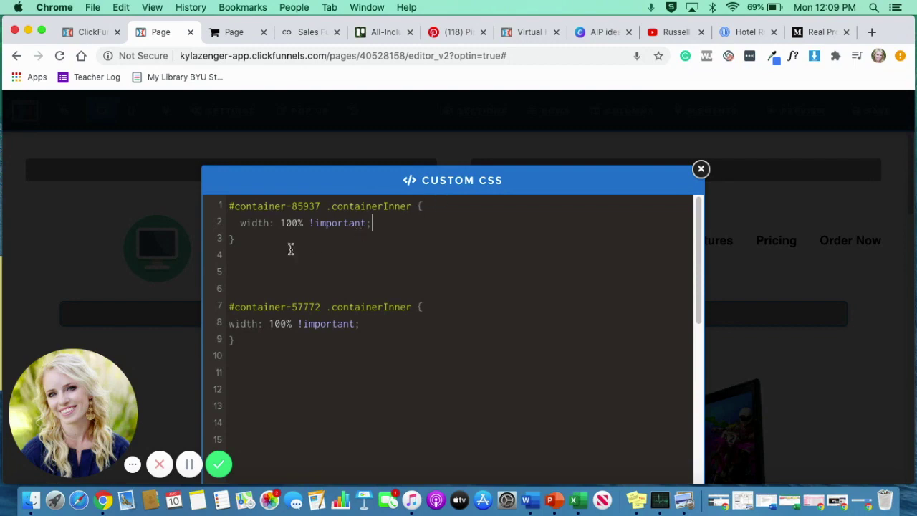
left_click(702, 169)
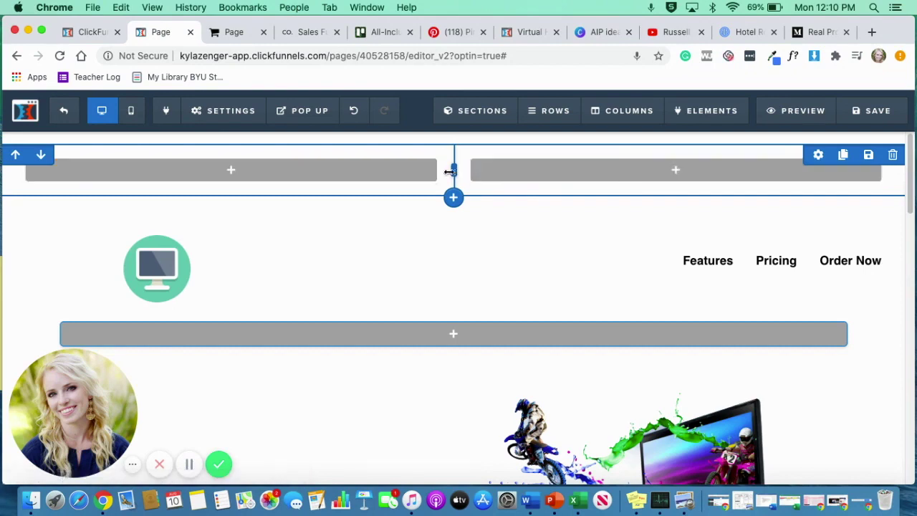
Narrow the top row's left column to about one third of the row and add an Image element to it
left_click_drag(439, 172, 290, 174)
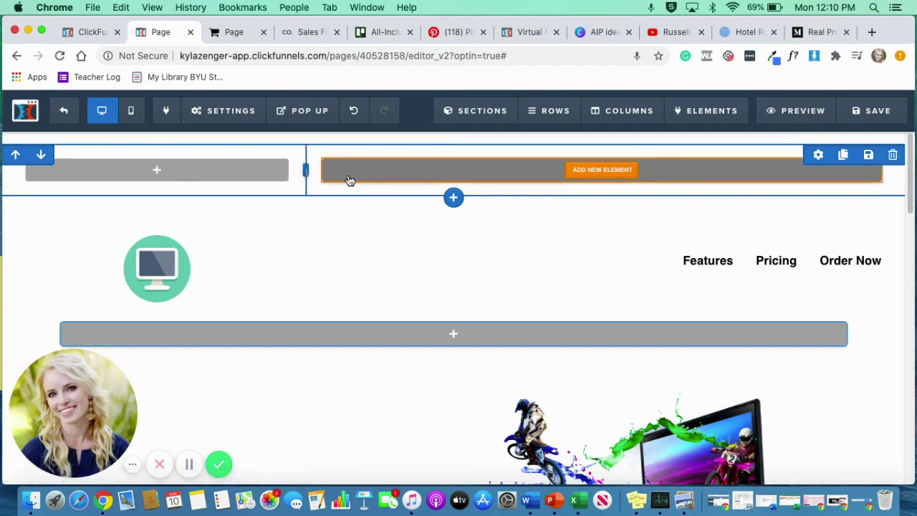
left_click(177, 174)
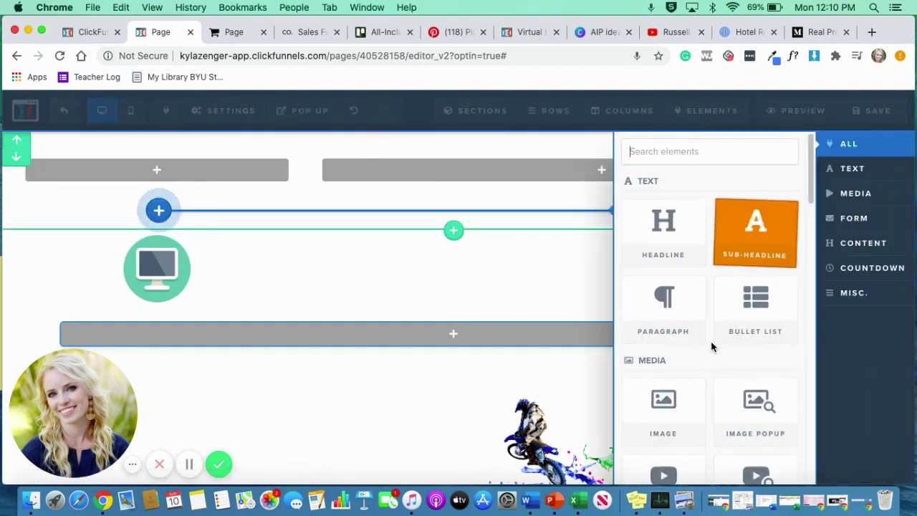
left_click_drag(668, 400, 234, 225)
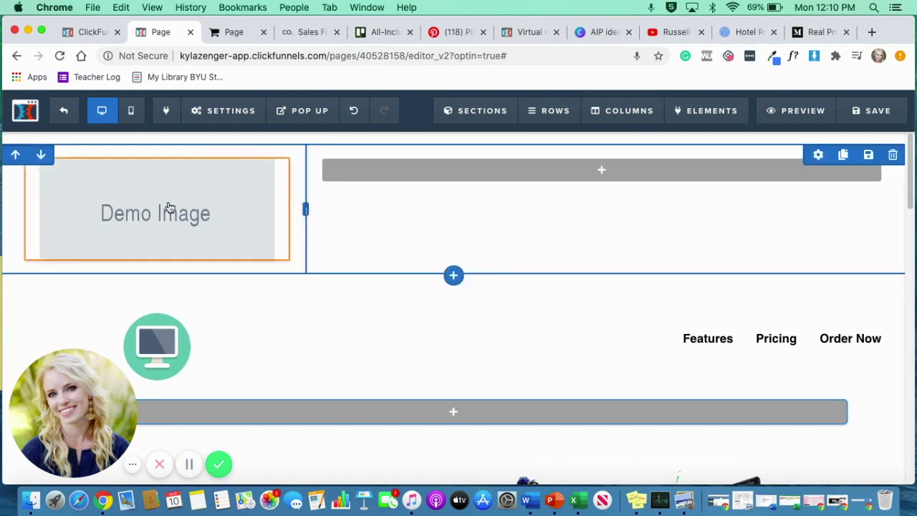
Add a Navigation element from the content blocks to the wider right column of the top row
mouse_move(212, 213)
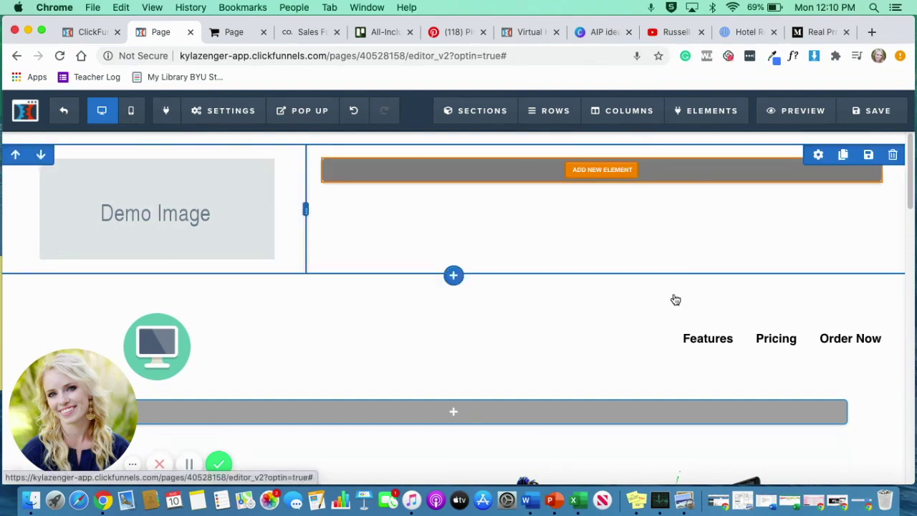
left_click(600, 172)
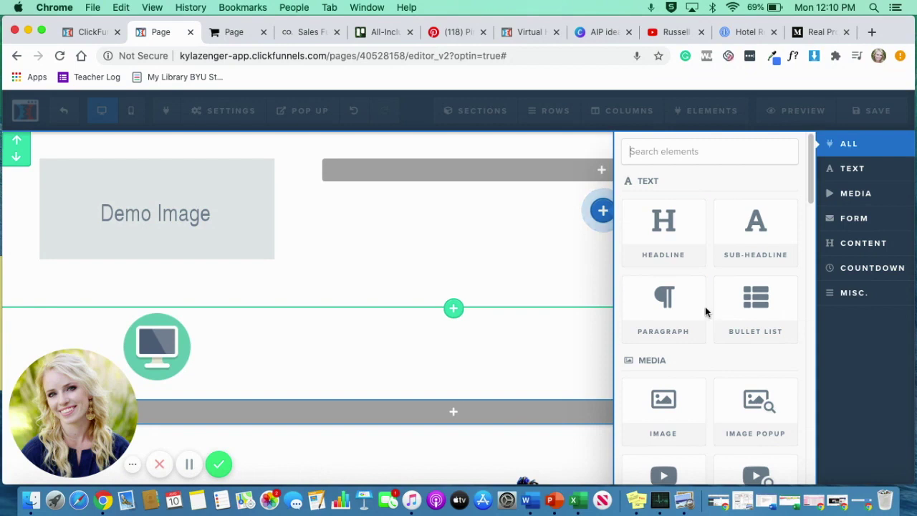
scroll(705, 312, "down", 5)
scroll(705, 311, "down", 10)
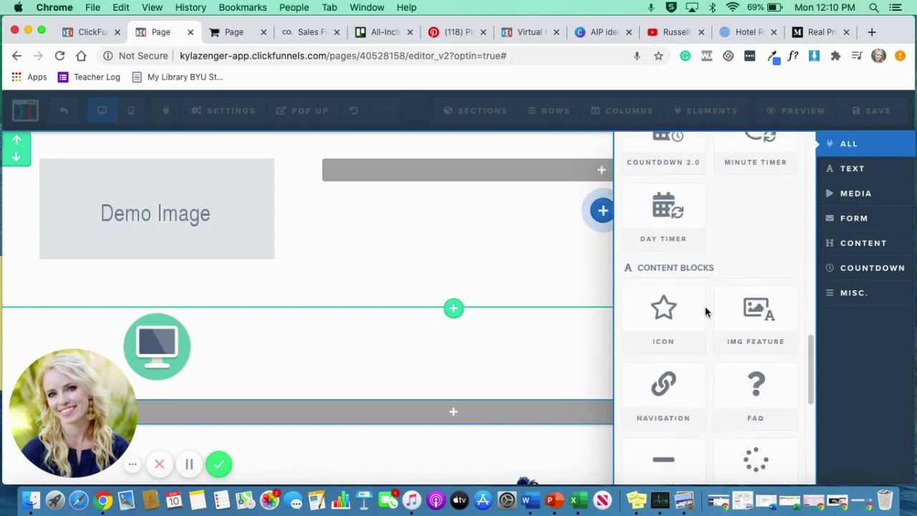
scroll(706, 311, "down", 1)
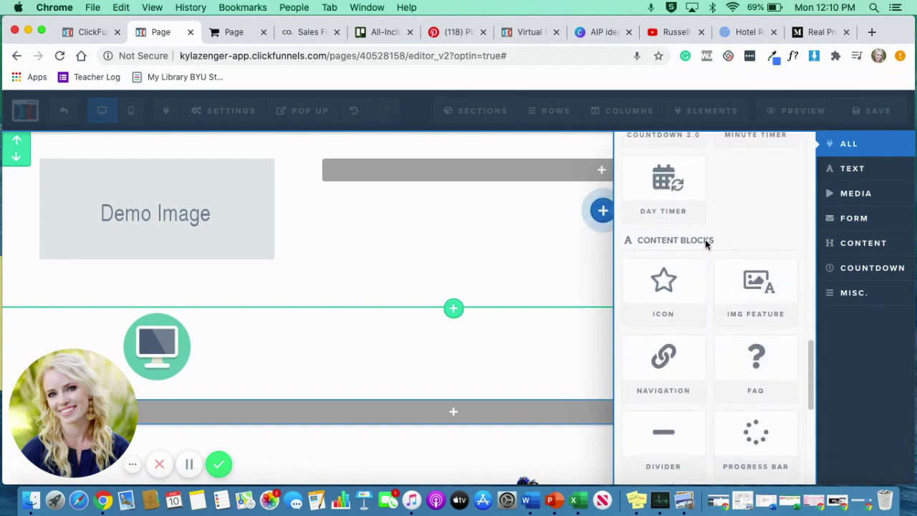
left_click(674, 398)
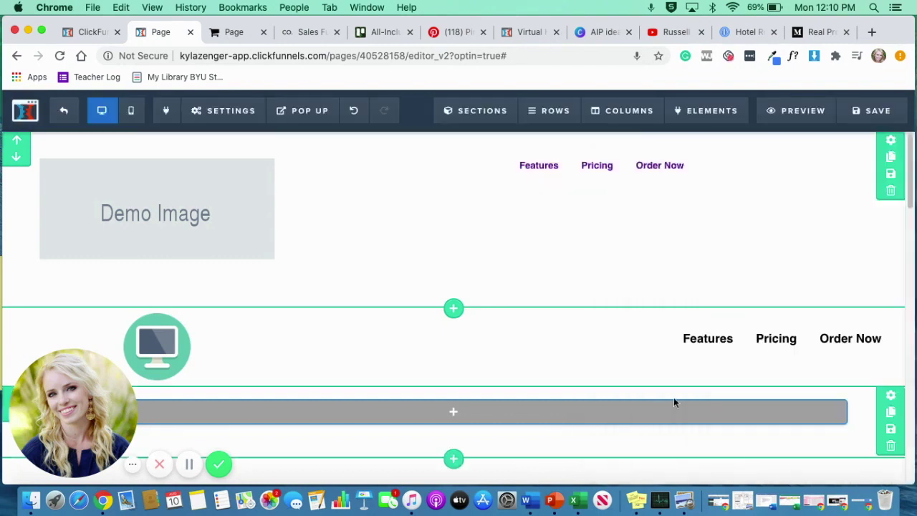
Open the new navigation element's settings and change its first link text to "Testimonials"
mouse_move(738, 167)
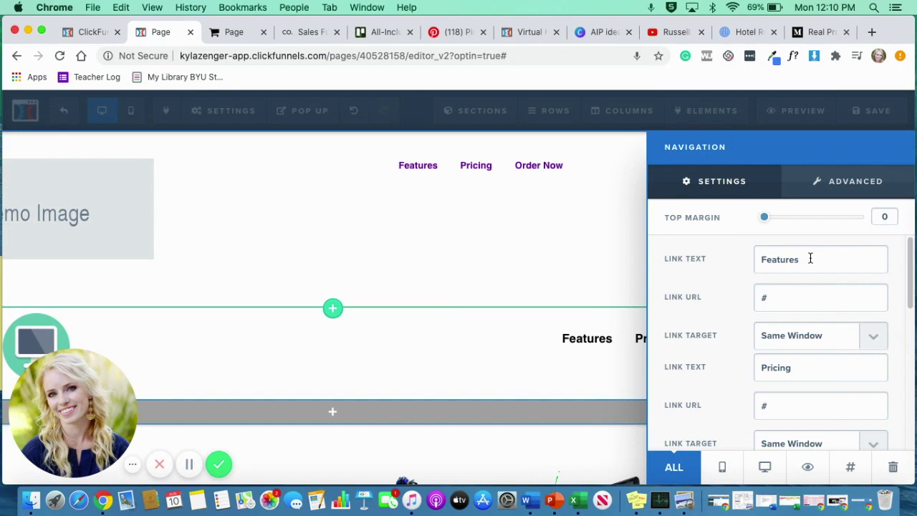
double_click(779, 259)
type("Test")
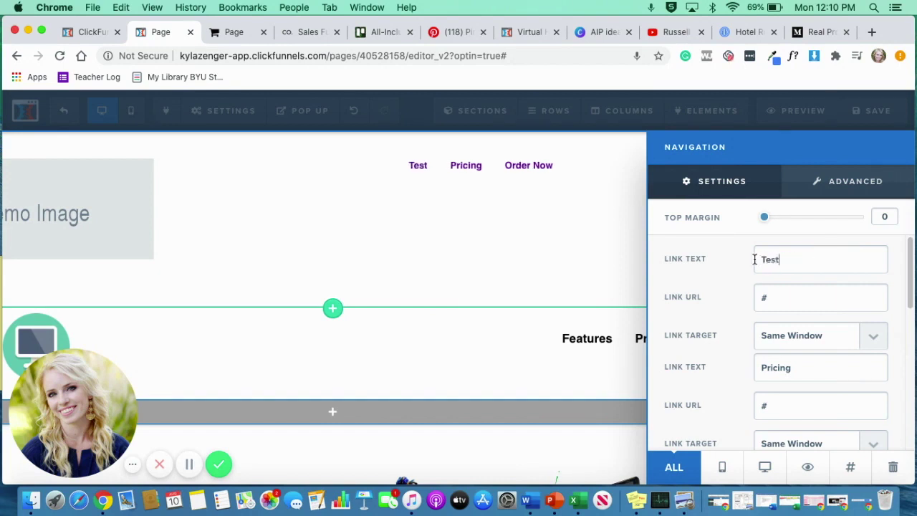
type("imonai")
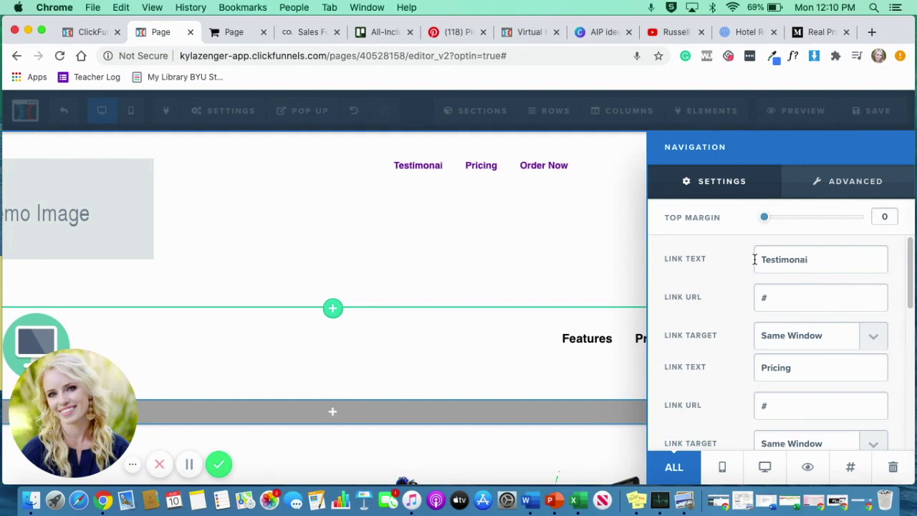
key("BackSpace")
key("BackSpace")
type("ials")
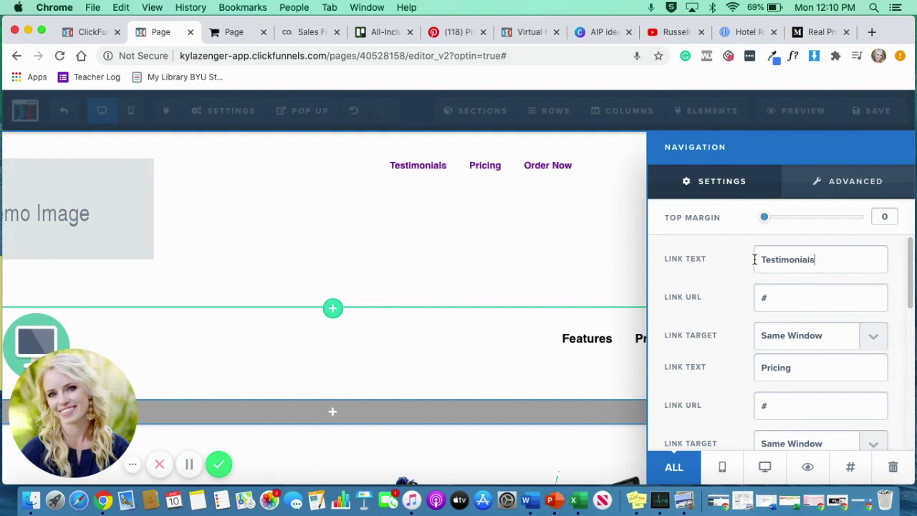
Set the new navigation's font size to 22 and its top margin to 35
scroll(770, 298, "down", 2)
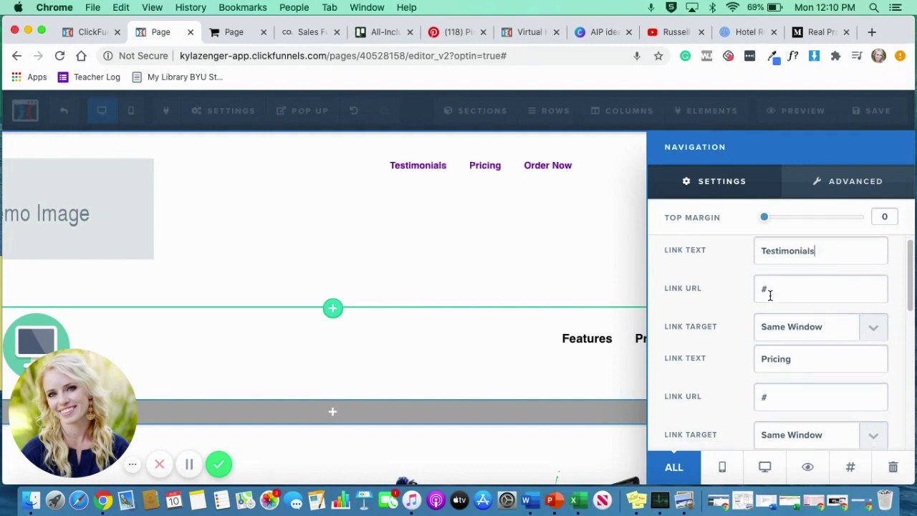
scroll(800, 371, "down", 6)
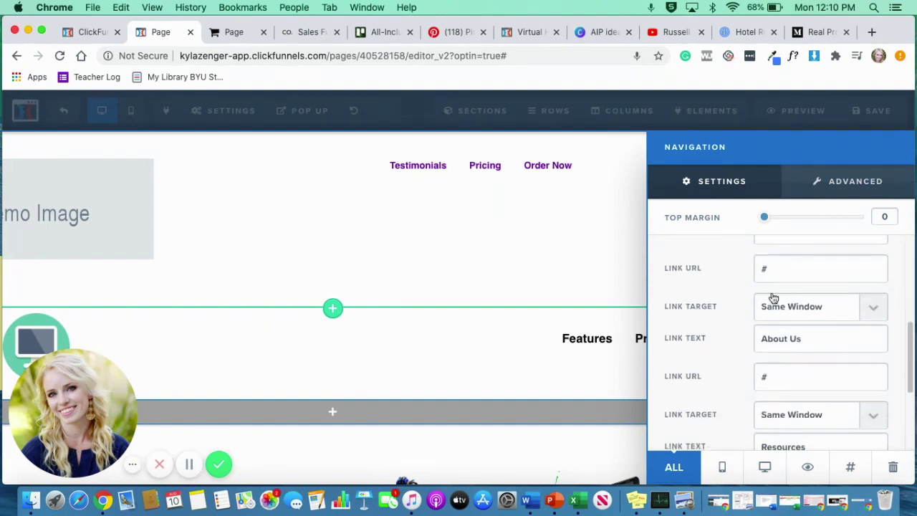
scroll(771, 296, "down", 8)
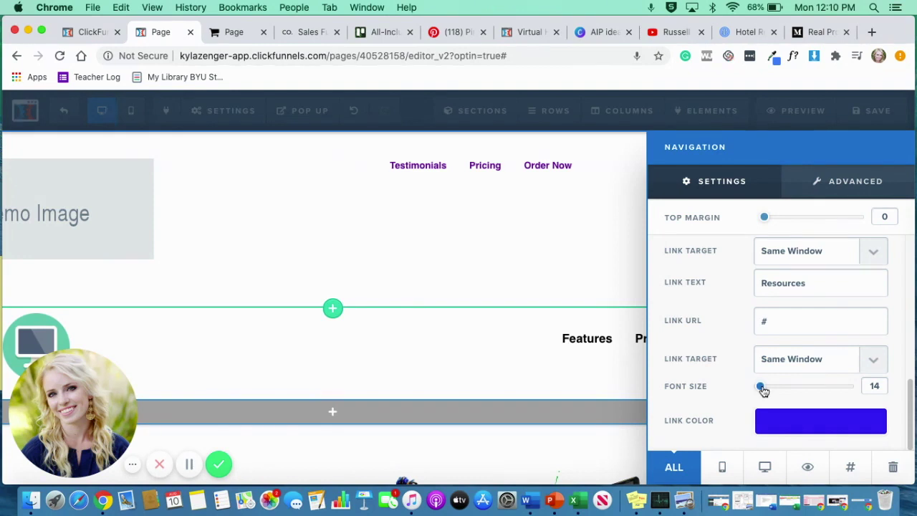
left_click_drag(762, 388, 777, 388)
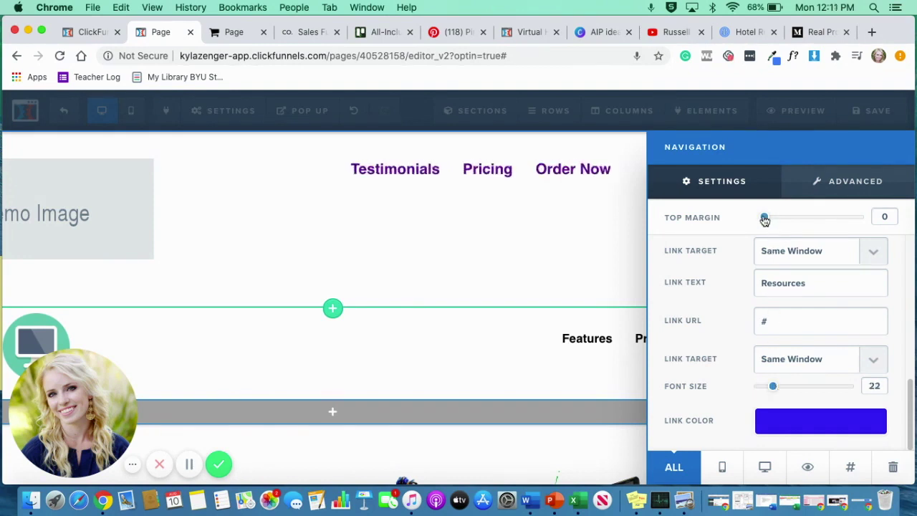
left_click_drag(764, 220, 798, 227)
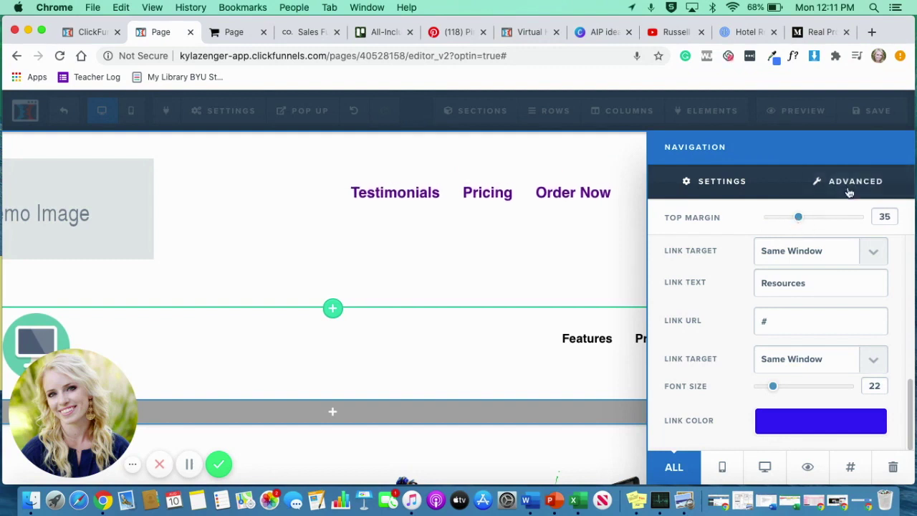
Align the new navigation's links to the right and close its settings
left_click(848, 188)
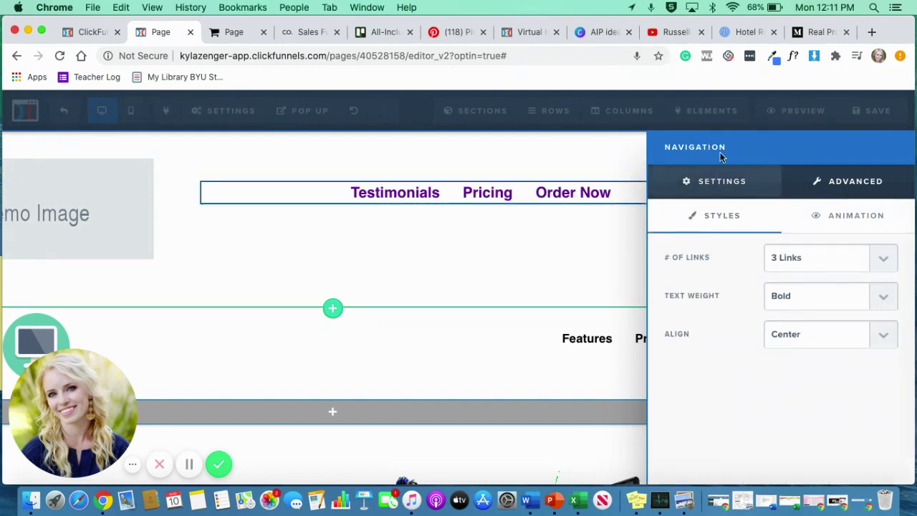
left_click(890, 343)
left_click(871, 354)
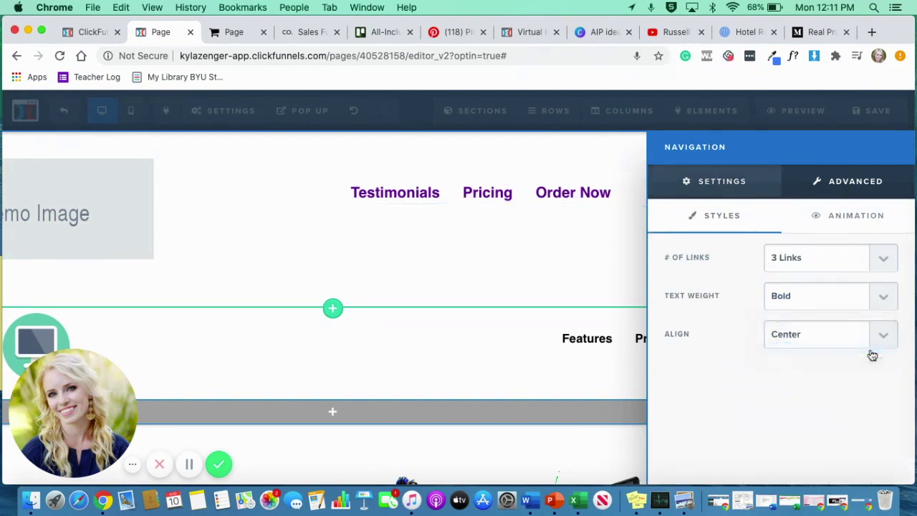
left_click(493, 222)
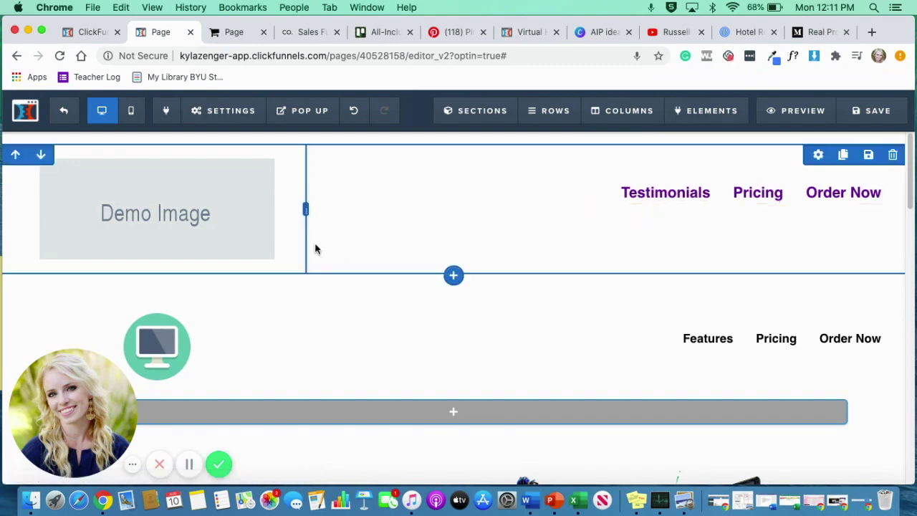
Replace the demo image in the top row with the green computer-monitor logo from the uploaded image library
left_click(179, 224)
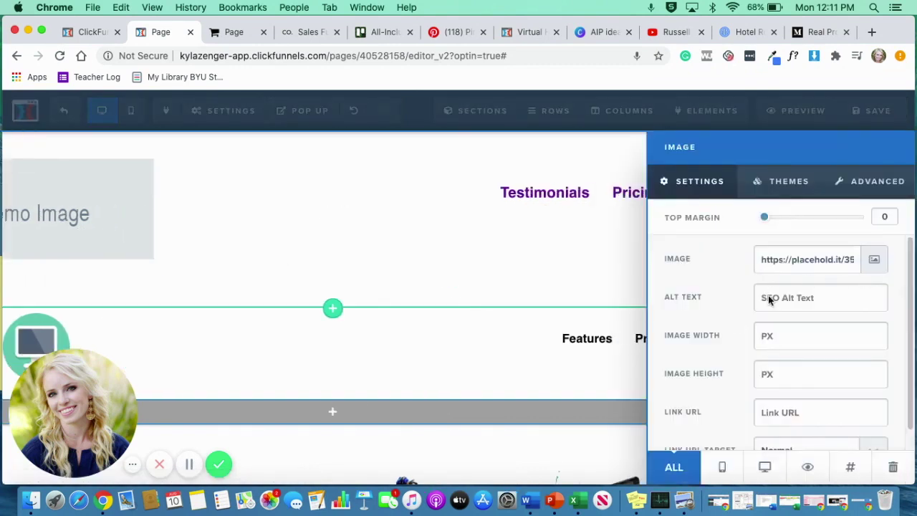
left_click(874, 264)
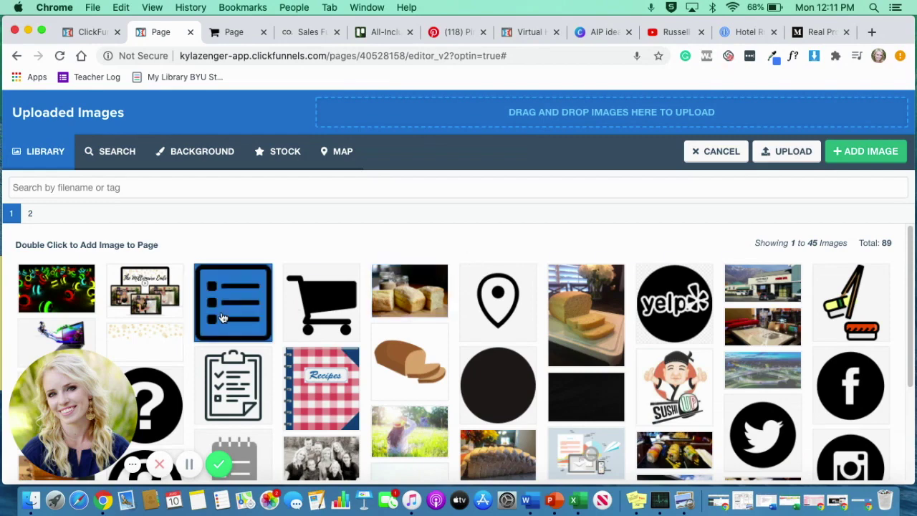
scroll(179, 301, "down", 3)
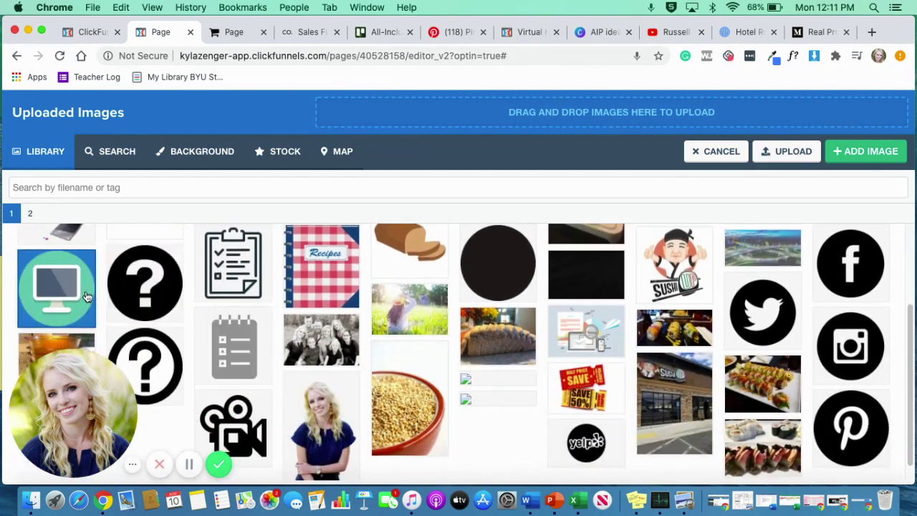
left_click(86, 296)
left_click(868, 151)
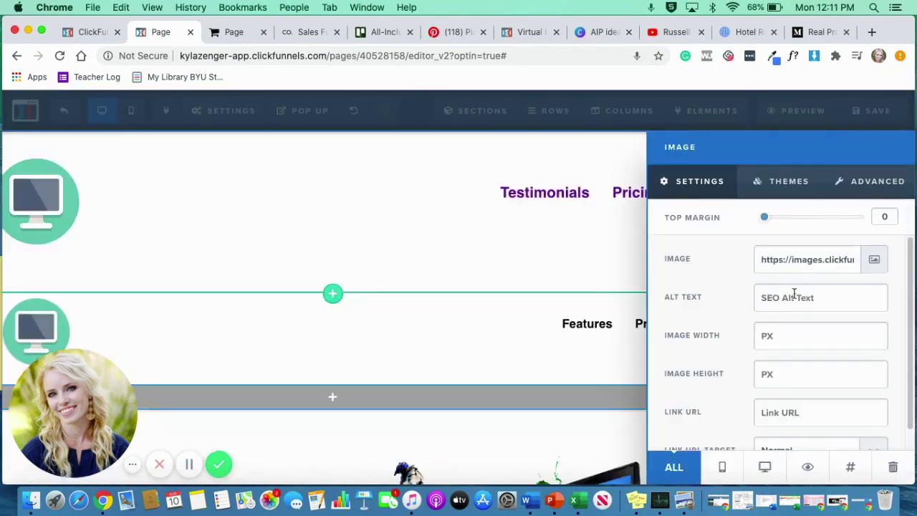
left_click(610, 266)
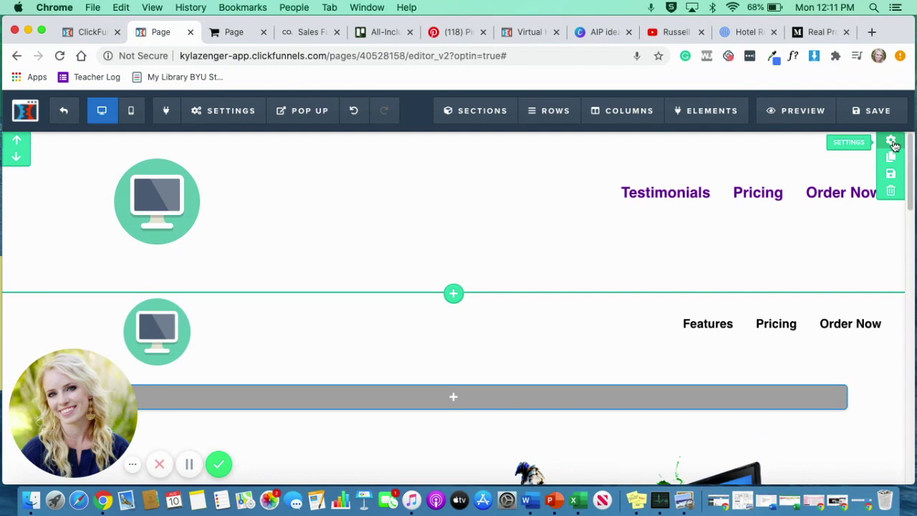
Set the top section's top padding to 0
left_click(892, 143)
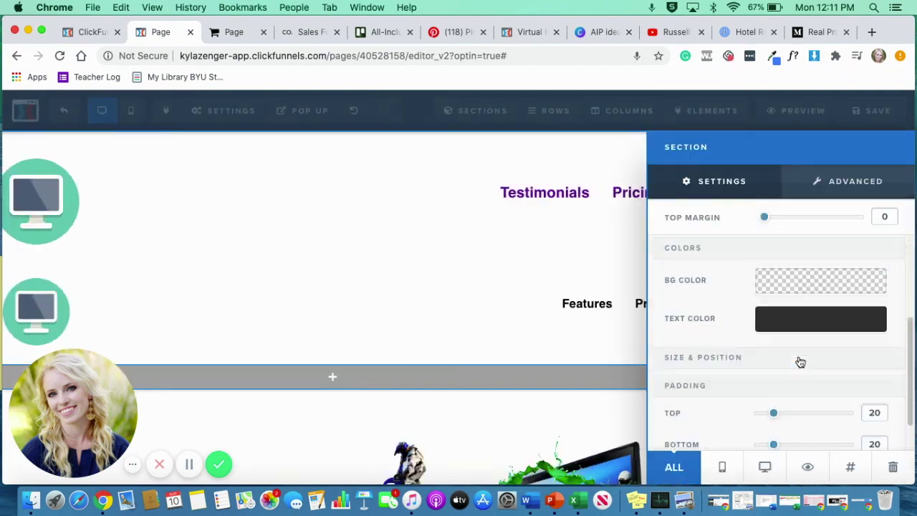
scroll(801, 361, "down", 2)
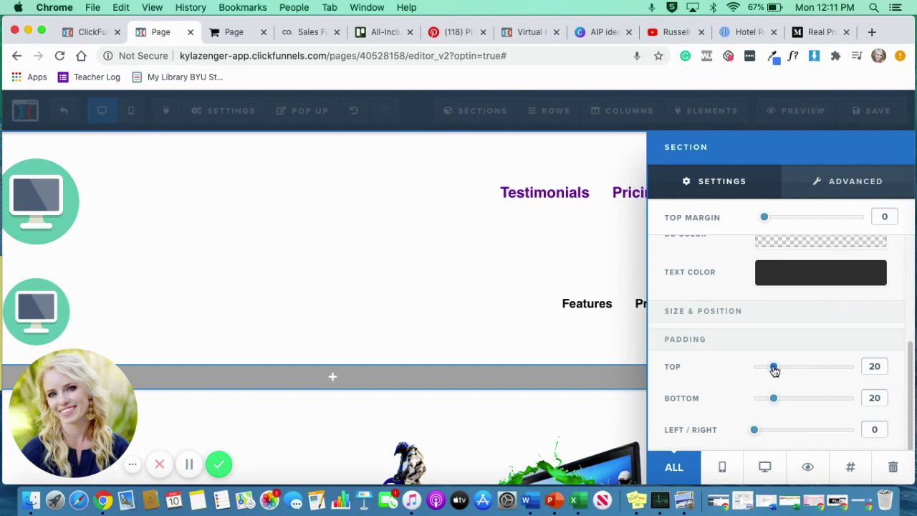
left_click_drag(774, 370, 754, 370)
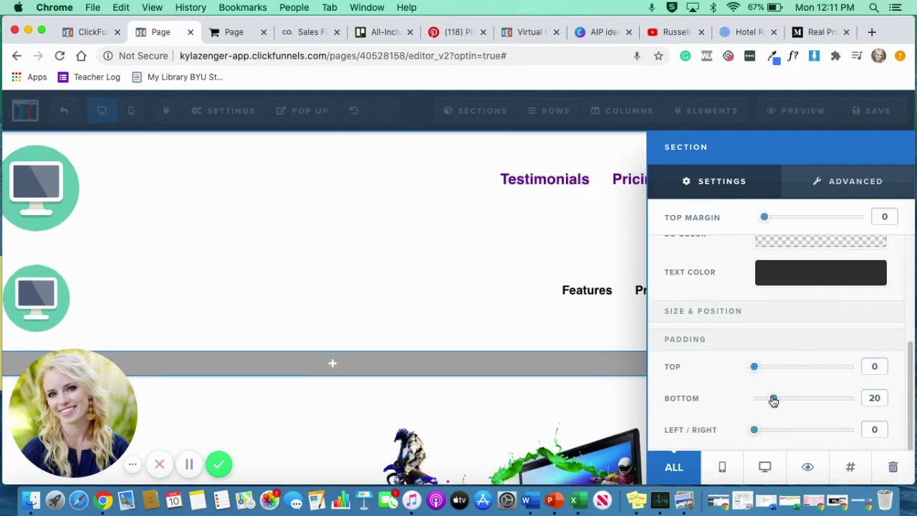
Remove the top section's bottom padding and set its two-column row's top and bottom padding to 5
left_click_drag(773, 400, 731, 405)
left_click(458, 256)
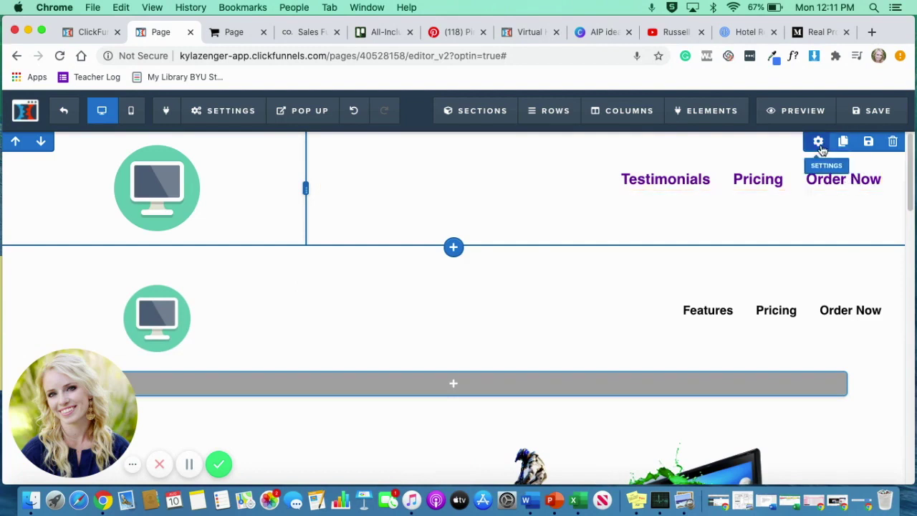
left_click(820, 145)
scroll(842, 328, "down", 5)
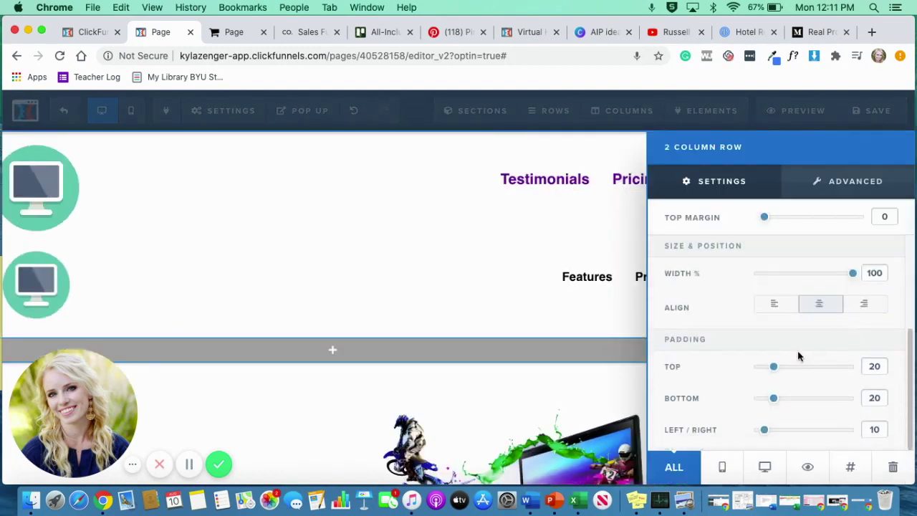
left_click_drag(773, 367, 763, 404)
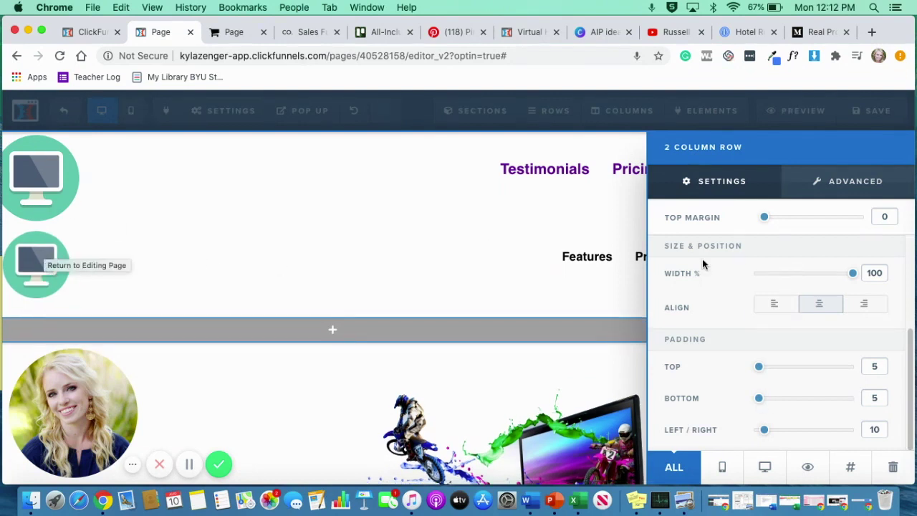
scroll(781, 389, "up", 3)
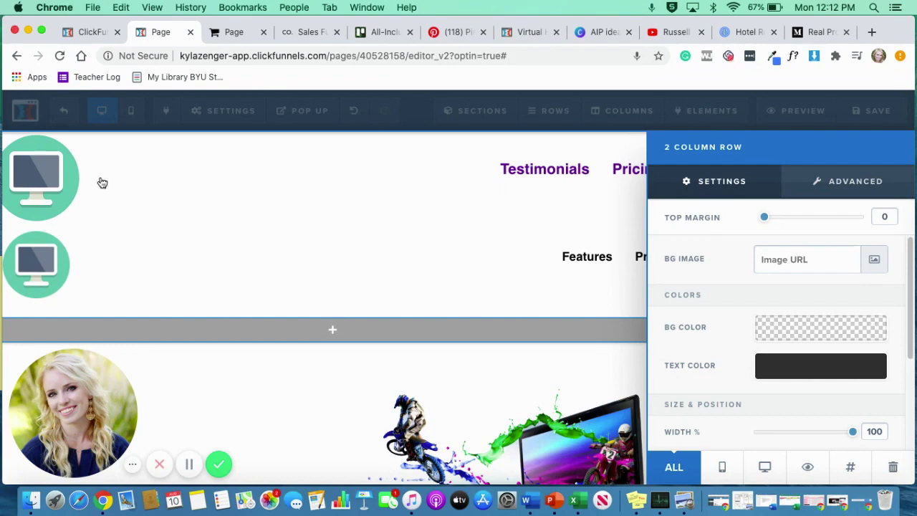
left_click(52, 185)
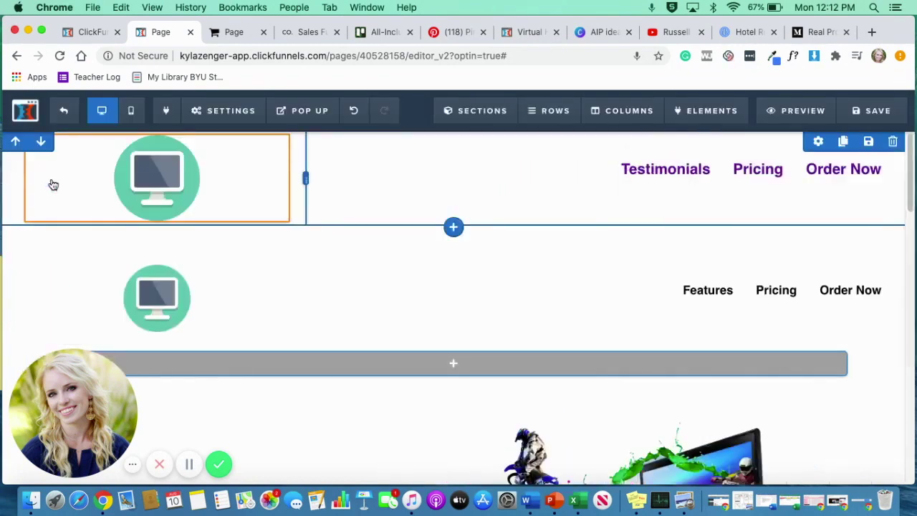
Set the top row logo's image width to 100 and its top margin to 5
left_click(192, 179)
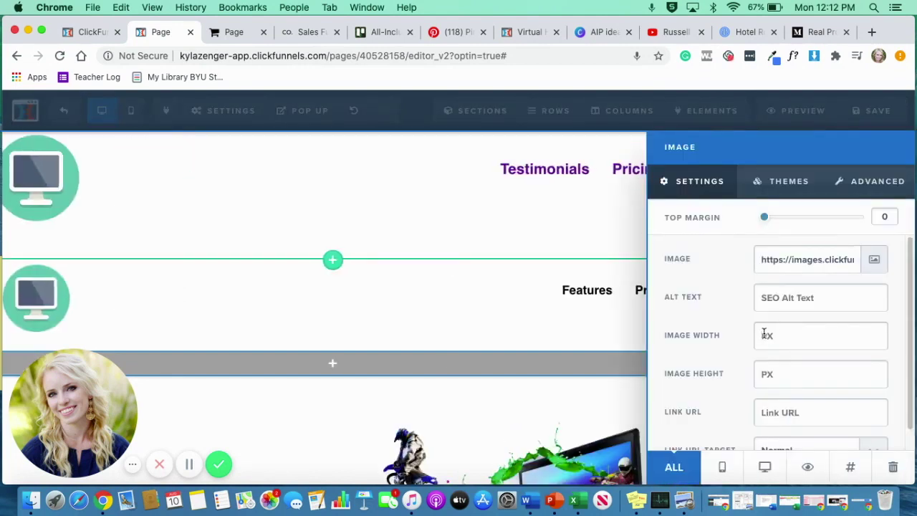
type("100")
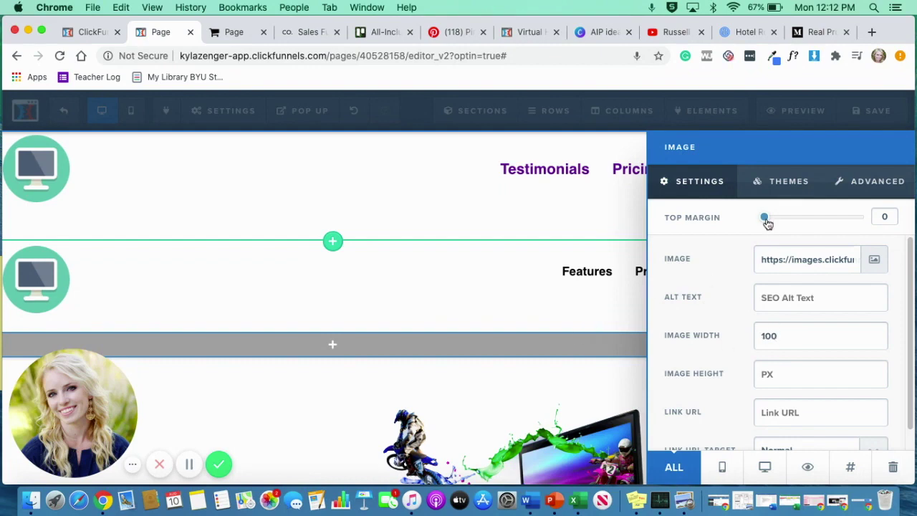
left_click_drag(767, 221, 772, 223)
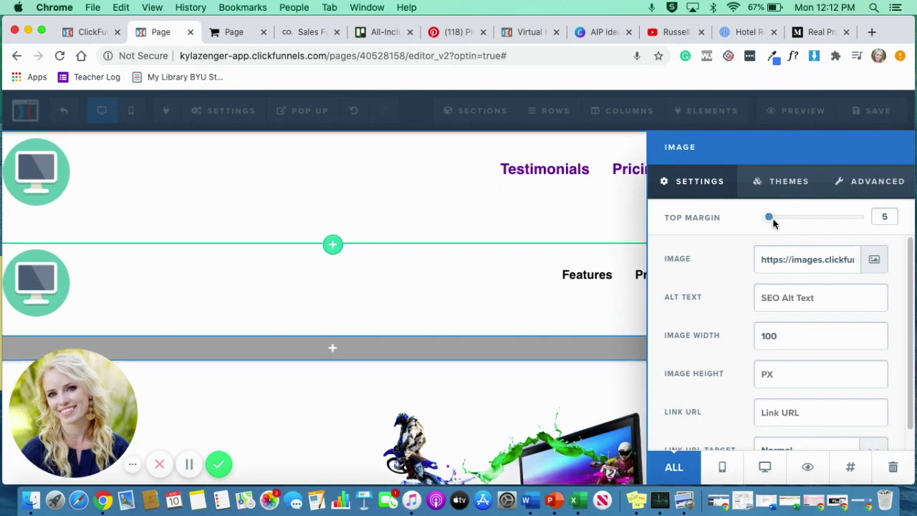
left_click(525, 287)
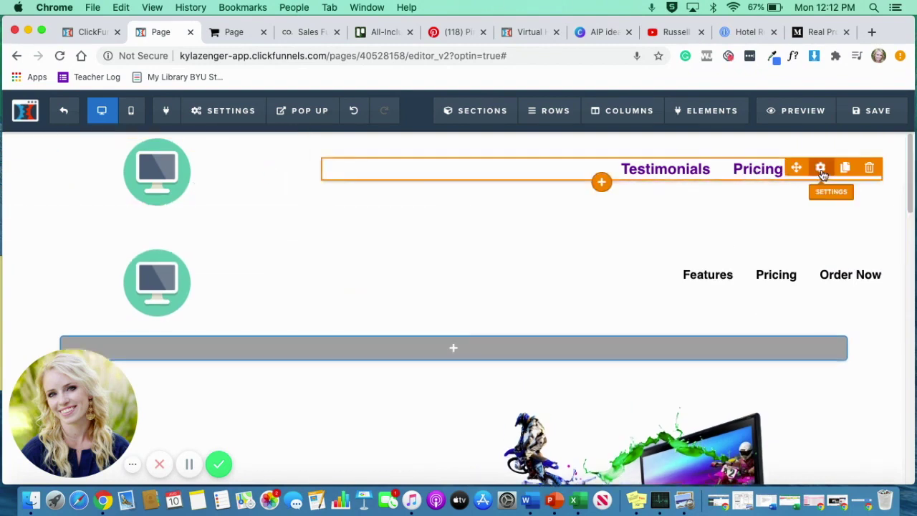
Change the top navigation's link color to the blue #0075b2
left_click(793, 278)
scroll(786, 362, "down", 3)
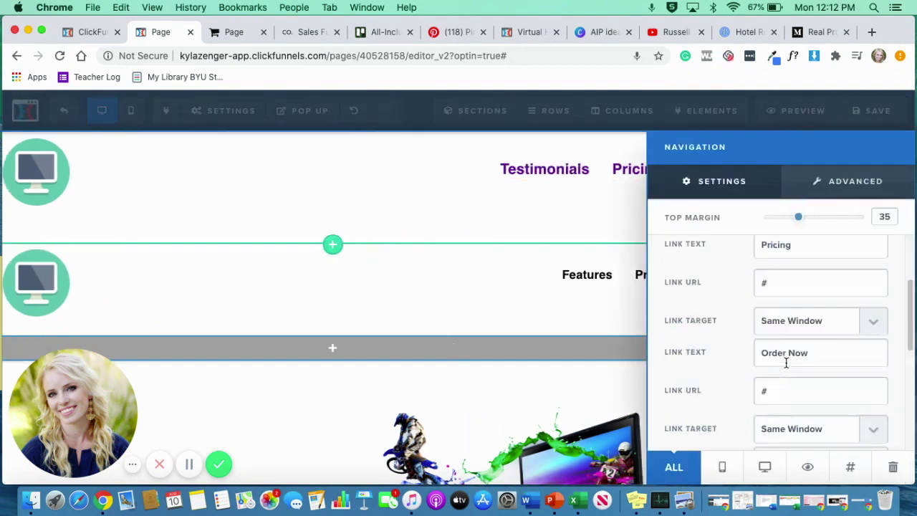
scroll(785, 363, "down", 3)
left_click(790, 430)
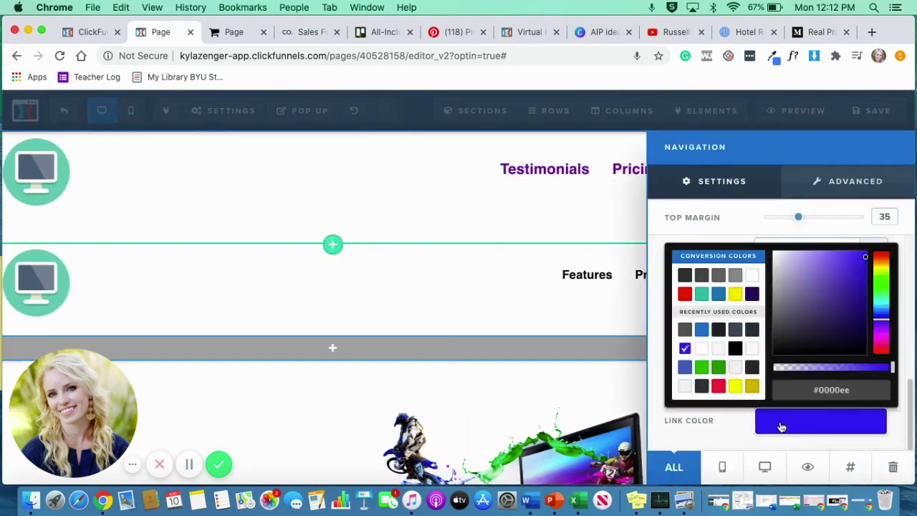
left_click(718, 386)
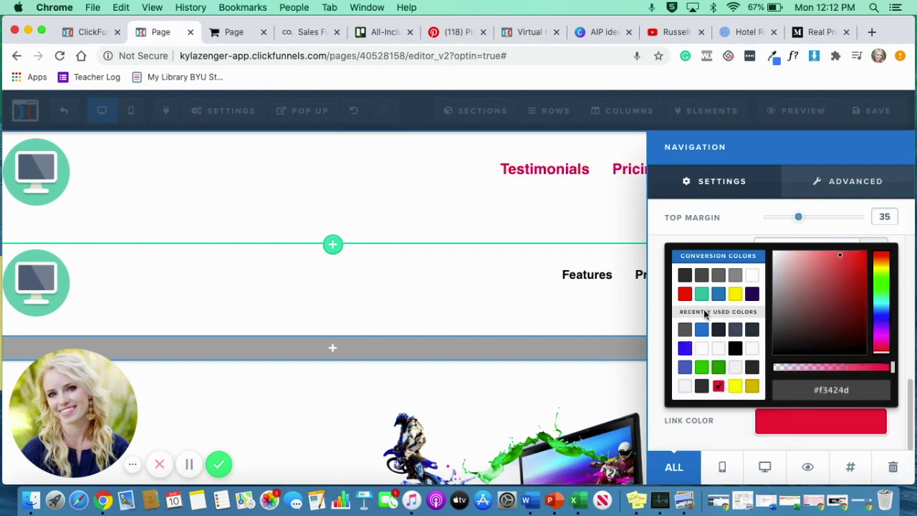
left_click(718, 294)
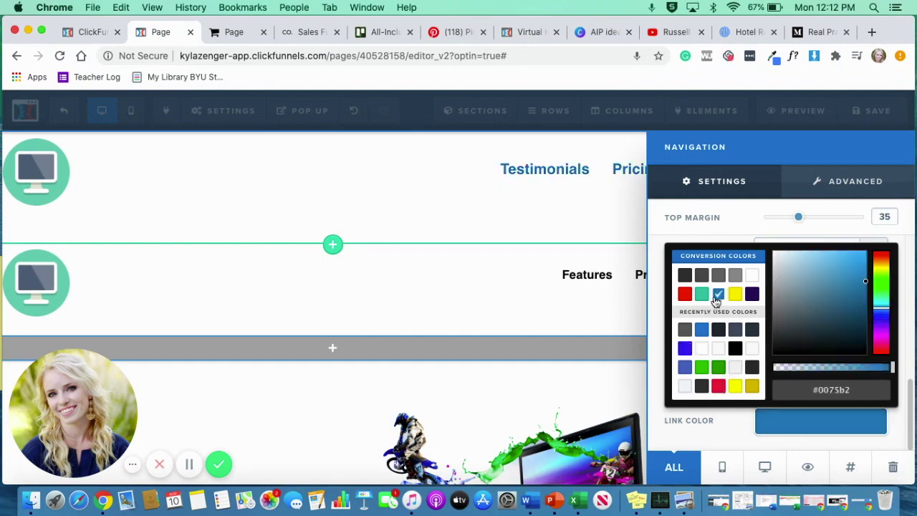
left_click(617, 268)
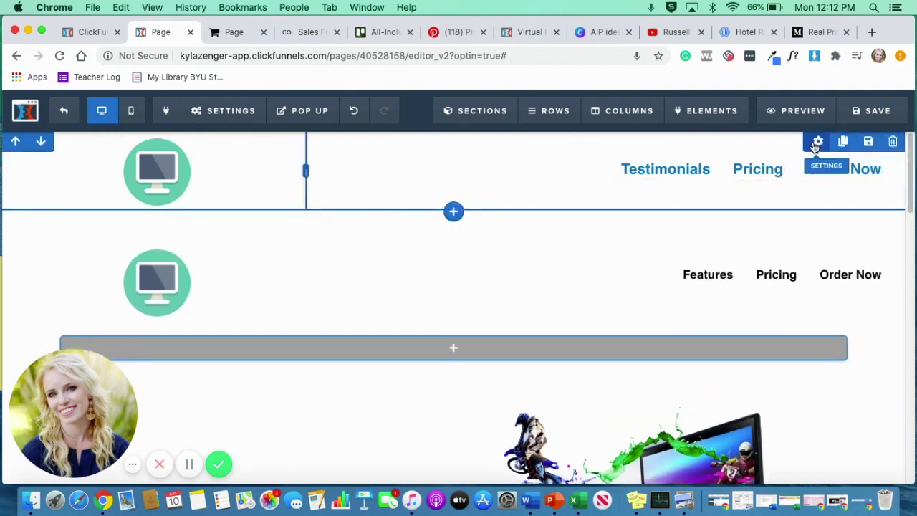
Confirm Stick To Top On Scroll as the top section's sticky option and save the page
left_click(817, 143)
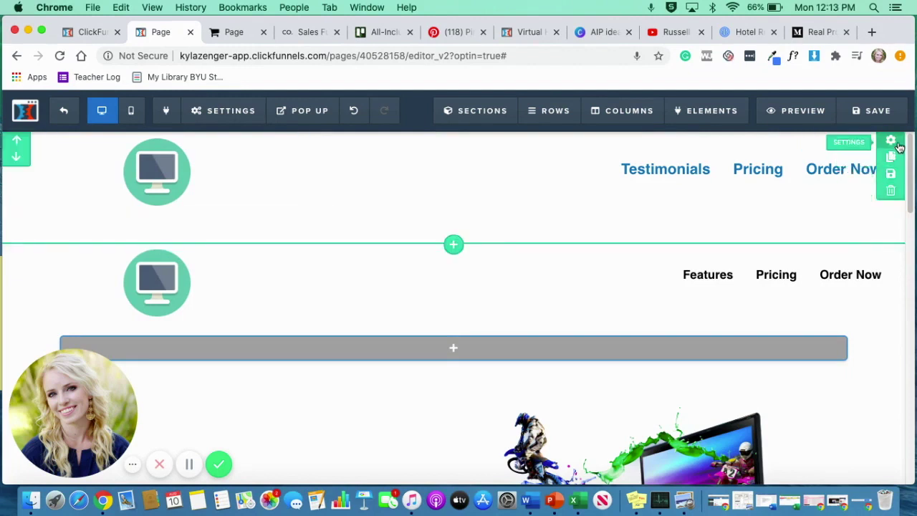
left_click(895, 143)
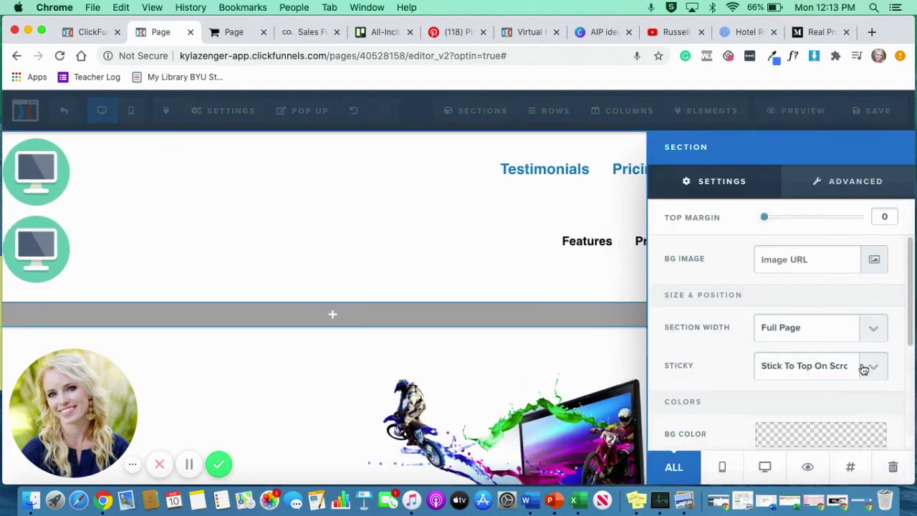
left_click(870, 366)
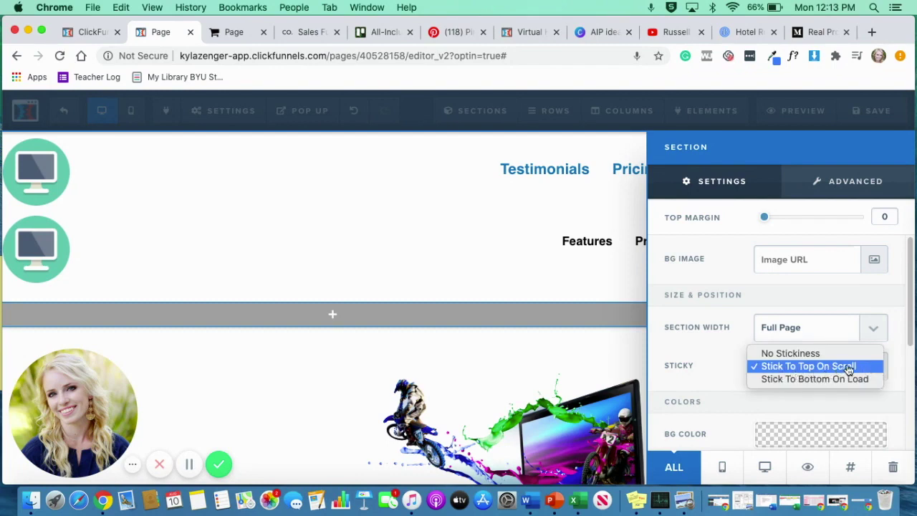
left_click(849, 368)
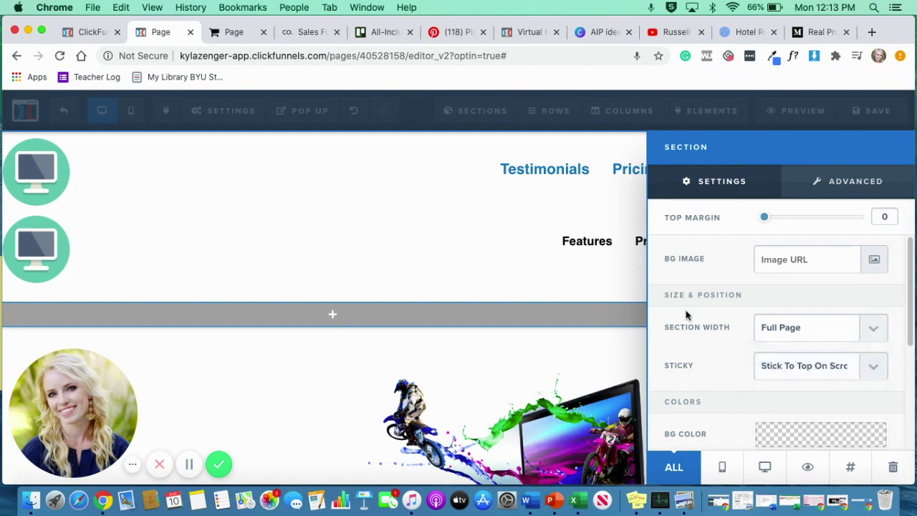
left_click(597, 248)
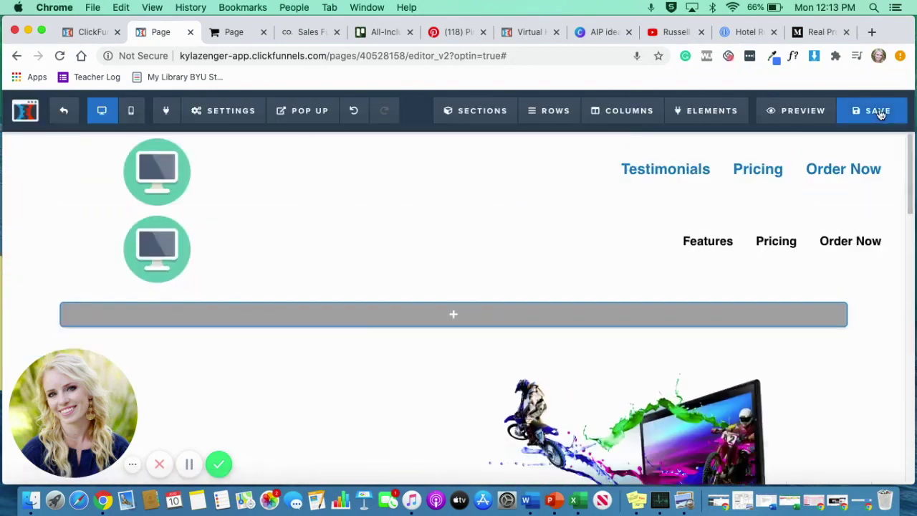
left_click(881, 113)
Delete the old header section with the black Features, Pricing and Order Now links
mouse_move(892, 270)
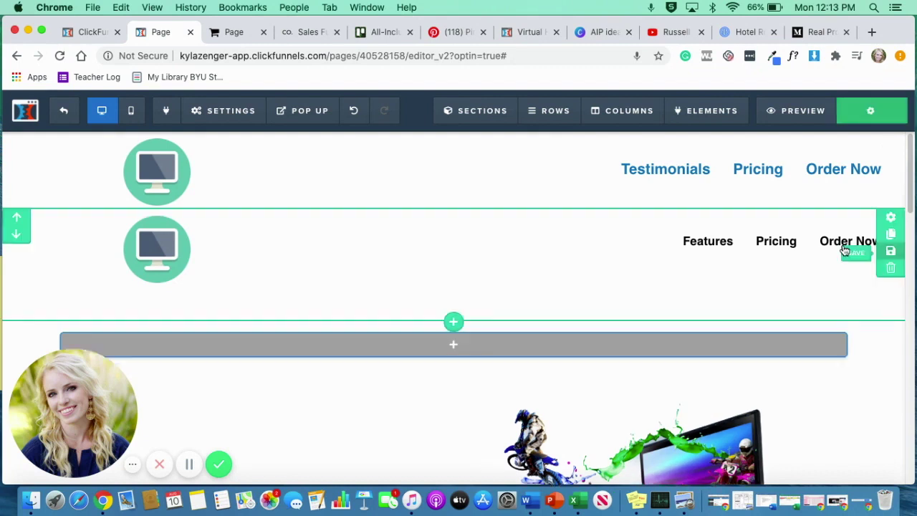
left_click(892, 270)
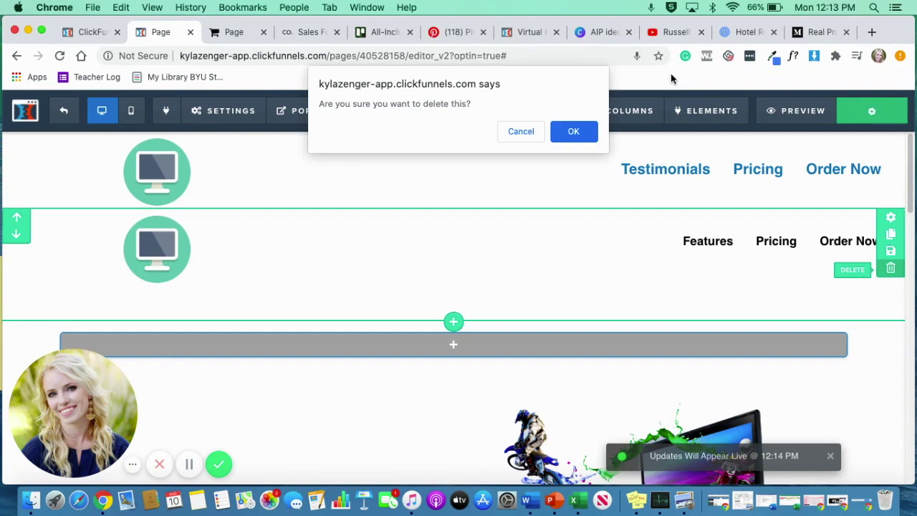
left_click(571, 135)
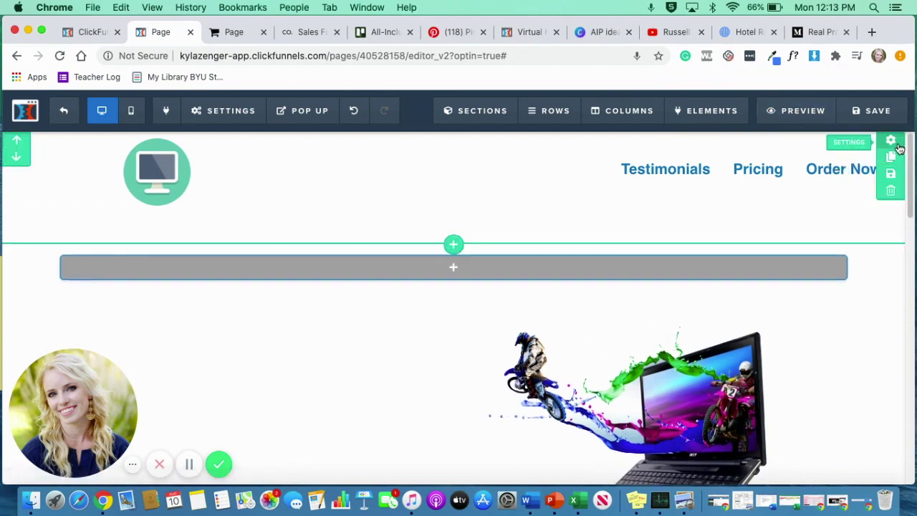
left_click(898, 143)
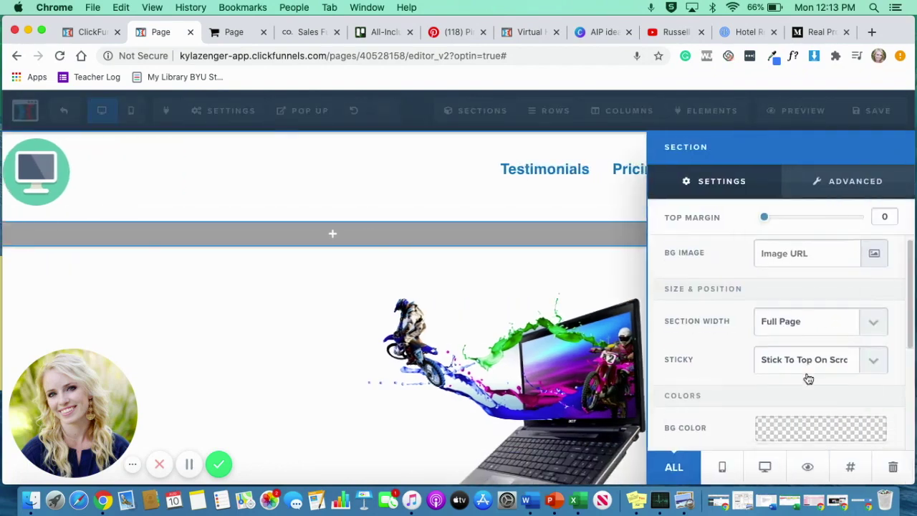
scroll(807, 379, "down", 3)
left_click(797, 337)
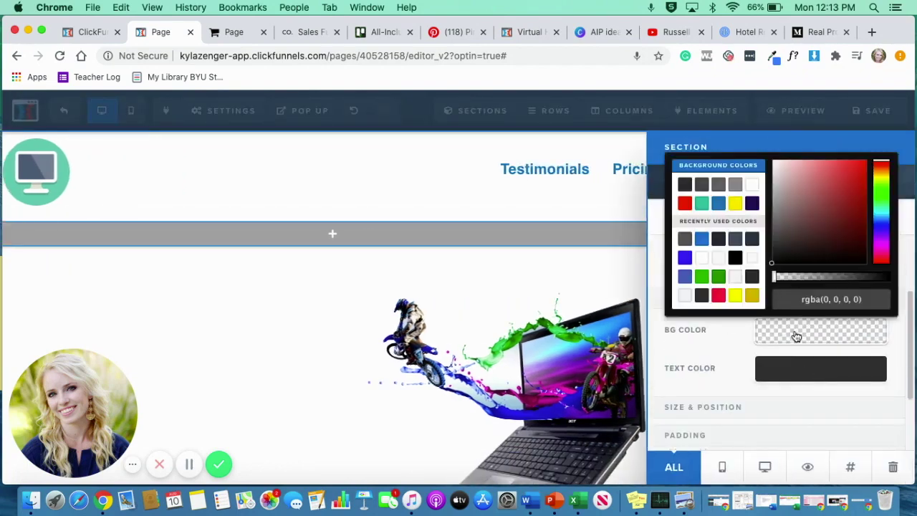
left_click(562, 217)
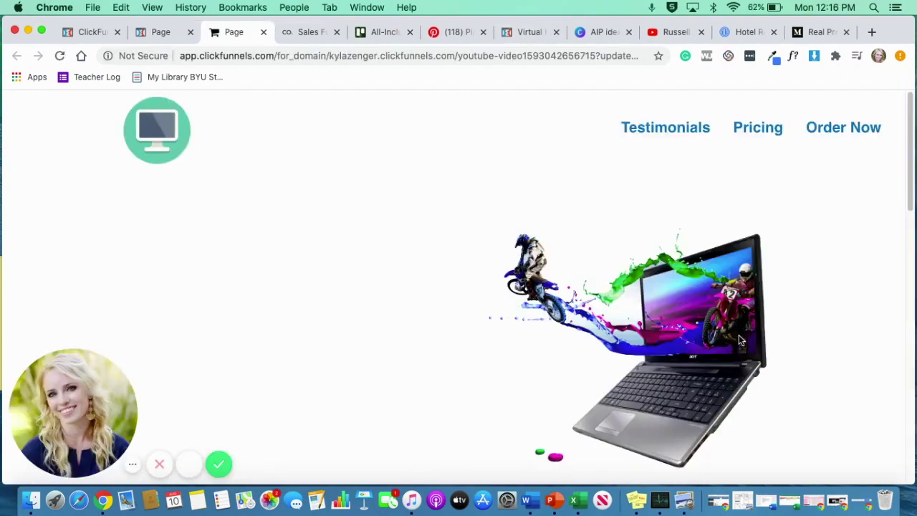
Examine in the page preview how the sticky header and its links look over the content while scrolling
scroll(781, 323, "down", 2)
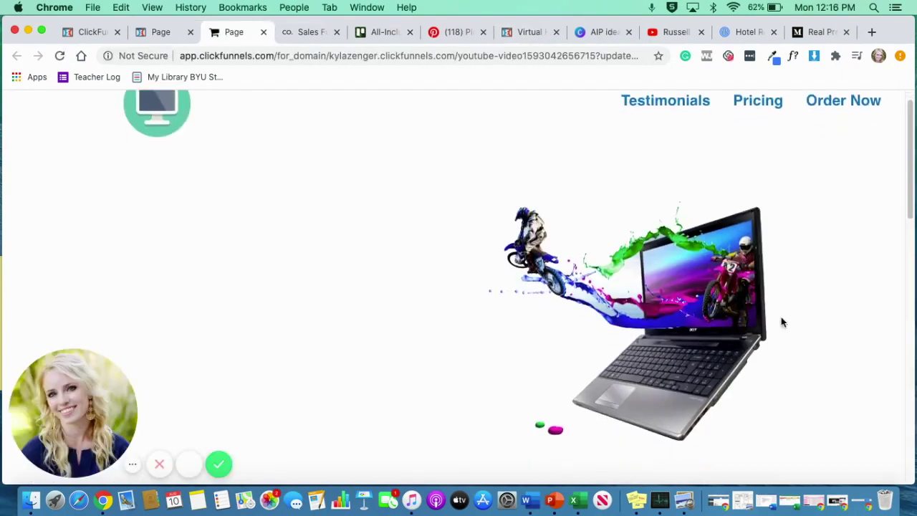
scroll(781, 323, "down", 2)
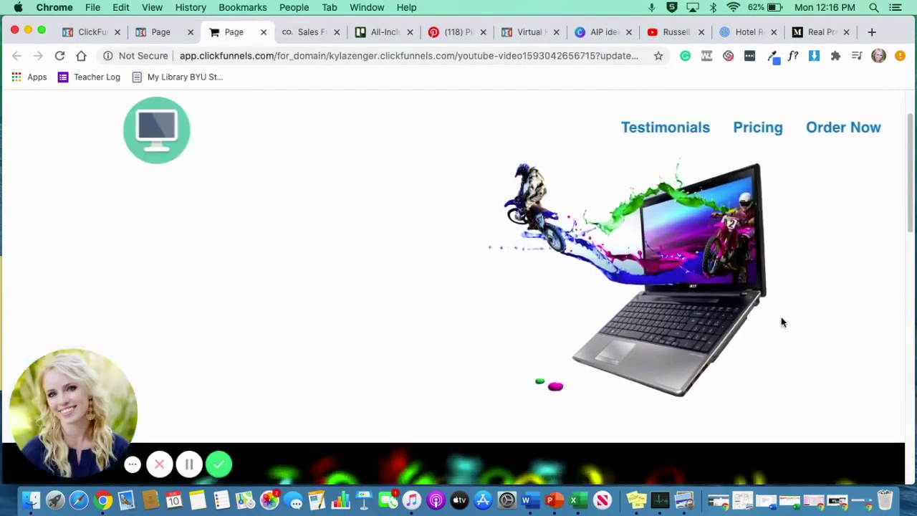
scroll(780, 322, "down", 5)
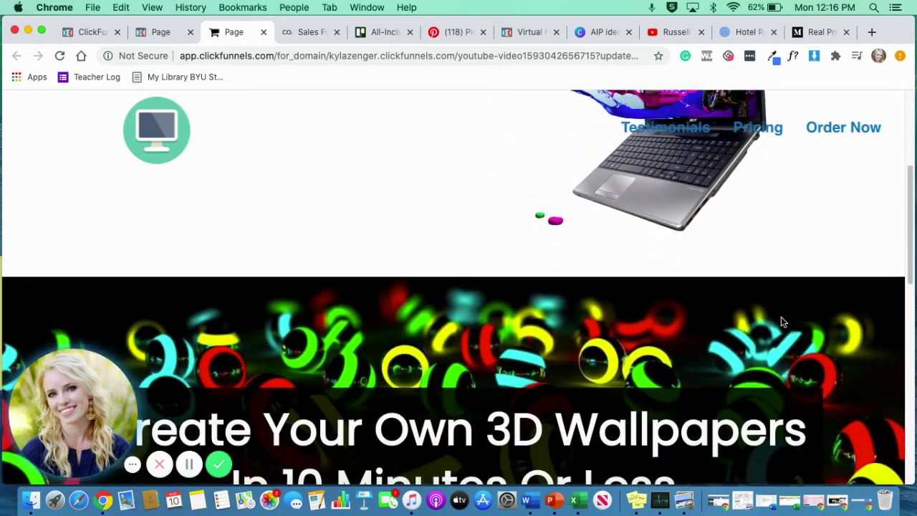
left_click(666, 129)
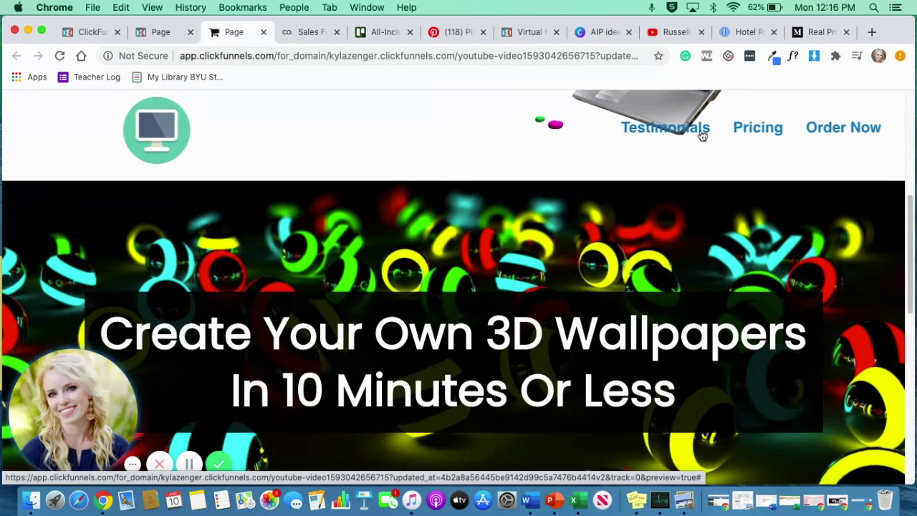
left_click(627, 136)
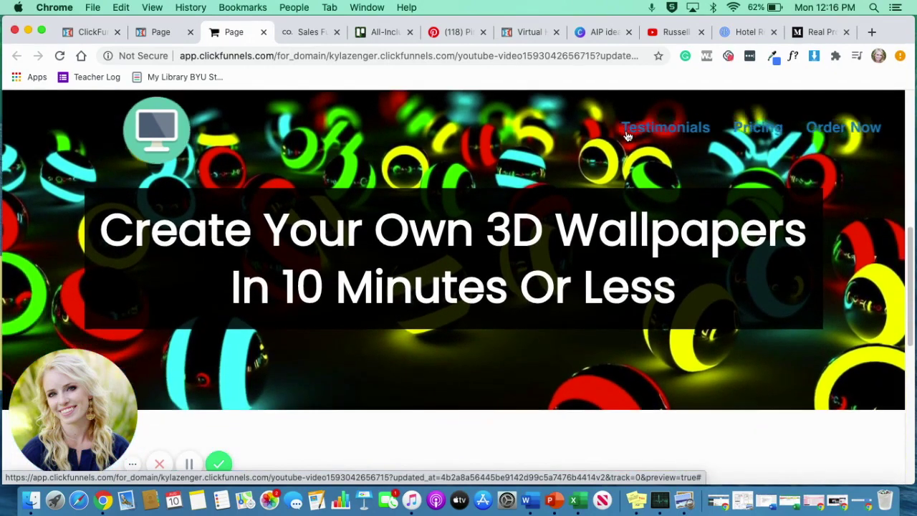
scroll(627, 136, "up", 3)
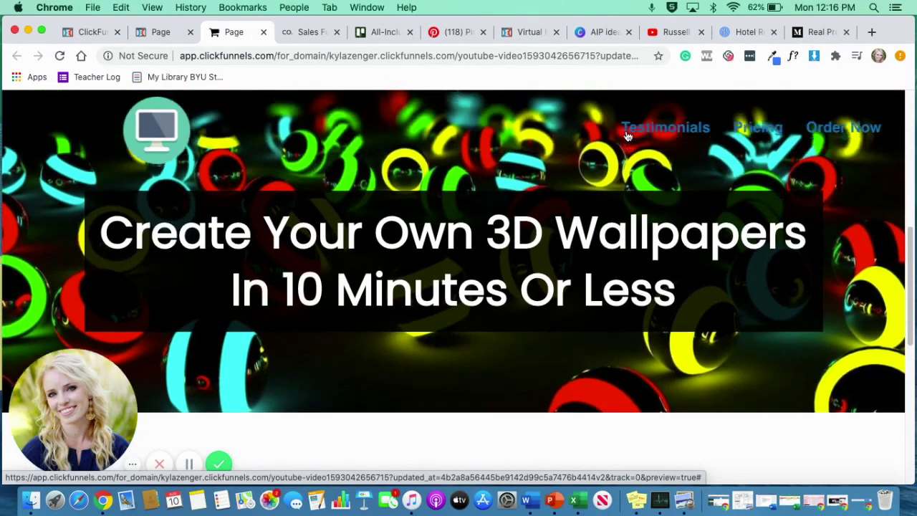
scroll(627, 136, "up", 4)
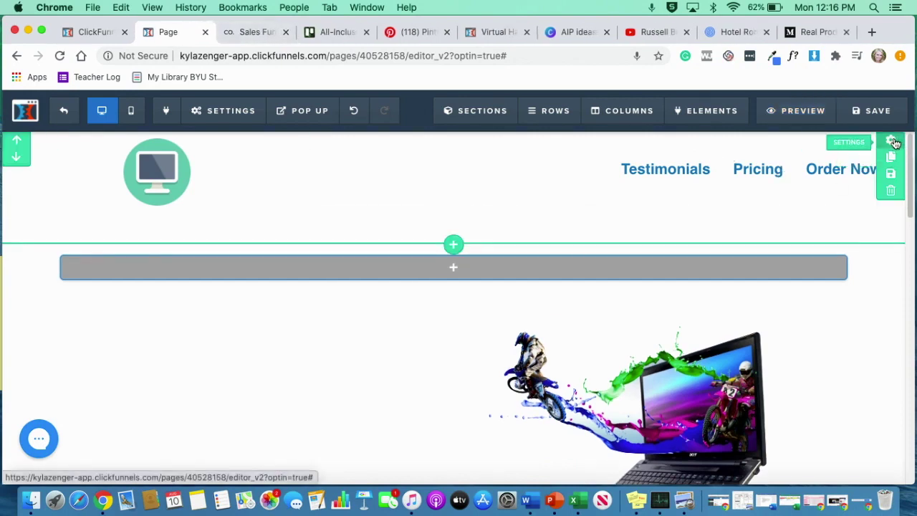
Set the header section's background color to white (#ffffff)
left_click(891, 142)
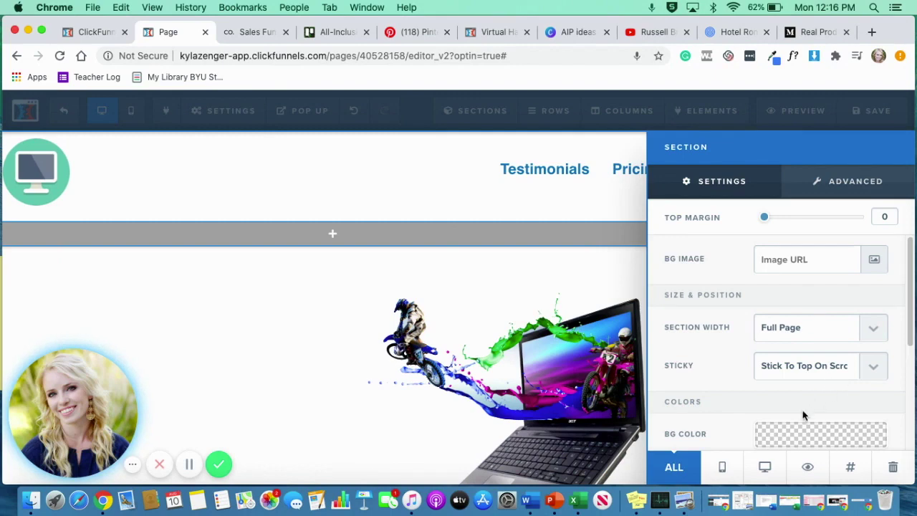
left_click(781, 436)
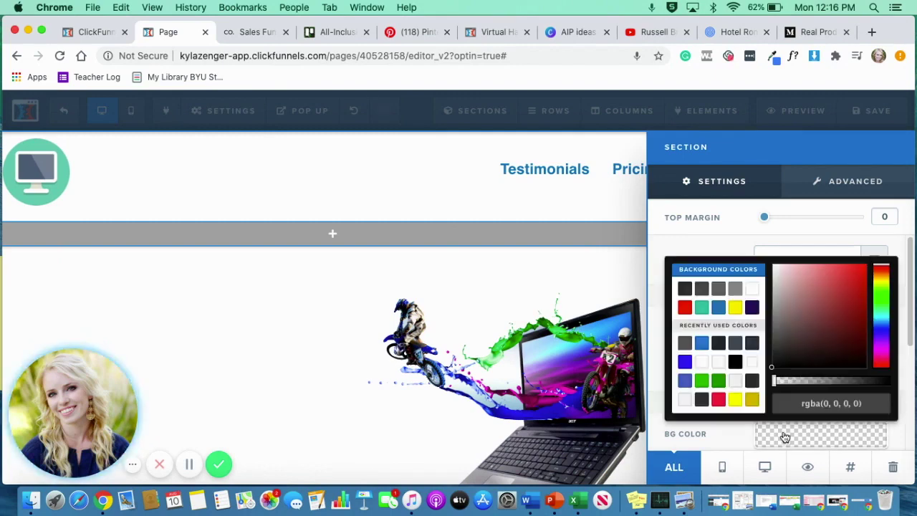
left_click(751, 289)
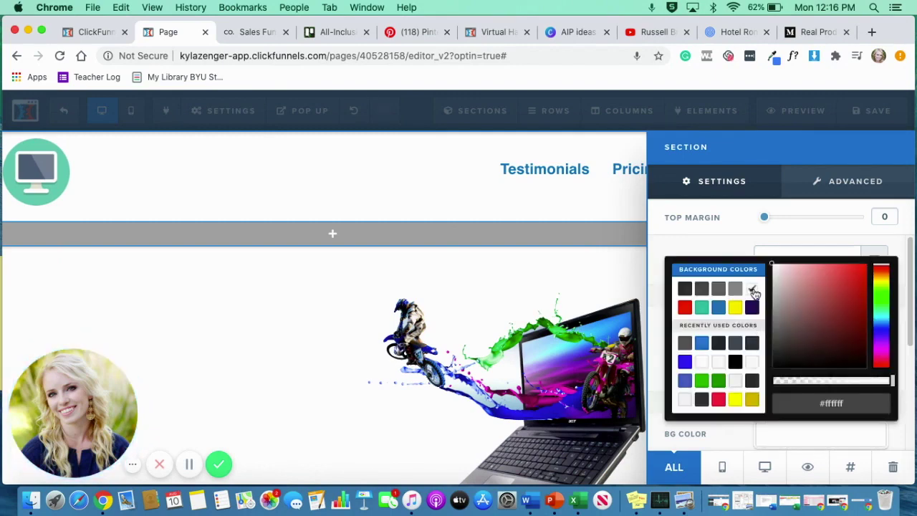
Save the page with the header section's white background and open the page preview
left_click(510, 290)
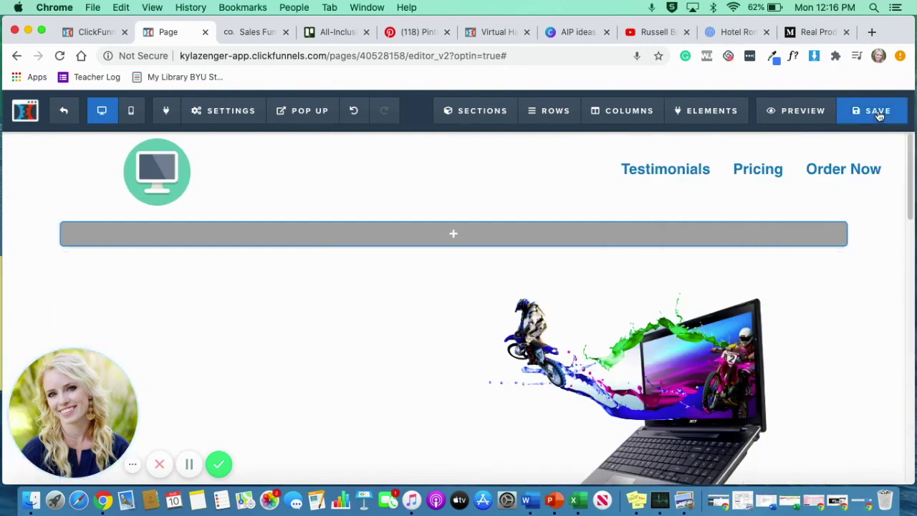
left_click(876, 112)
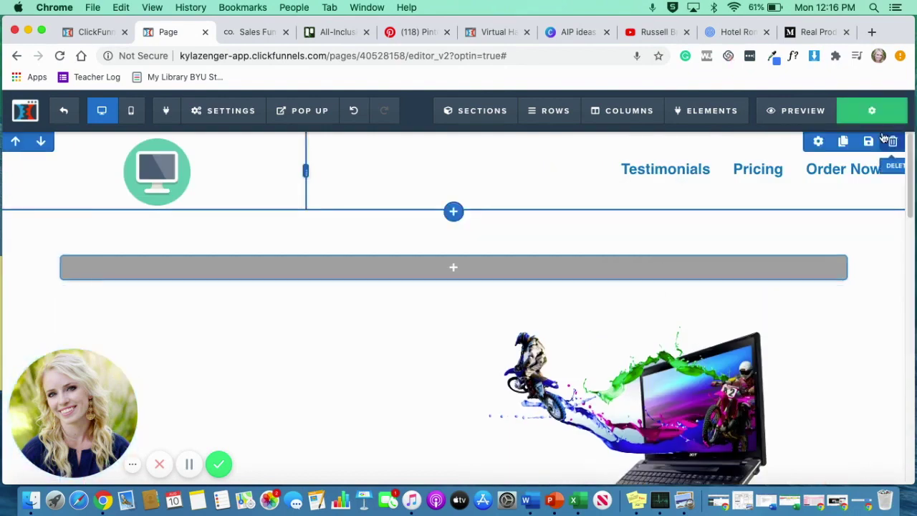
left_click(781, 113)
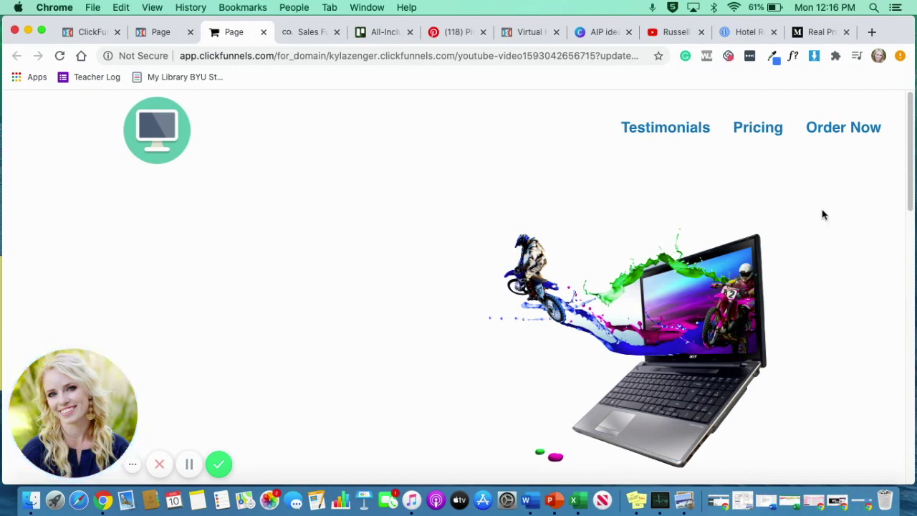
Examine in the preview how the white sticky header covers the laptop image and the 3D Wallpapers banner while scrolling the page
scroll(822, 211, "down", 2)
scroll(822, 213, "down", 1)
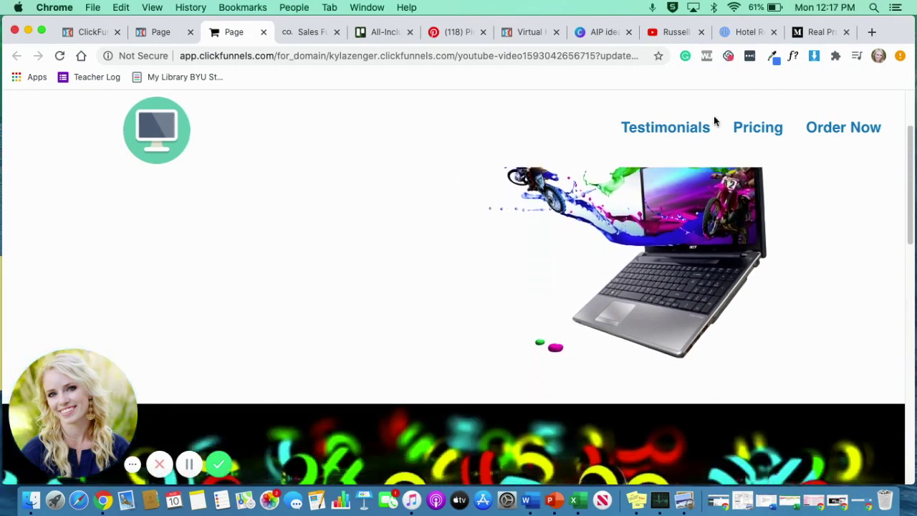
scroll(640, 158, "down", 5)
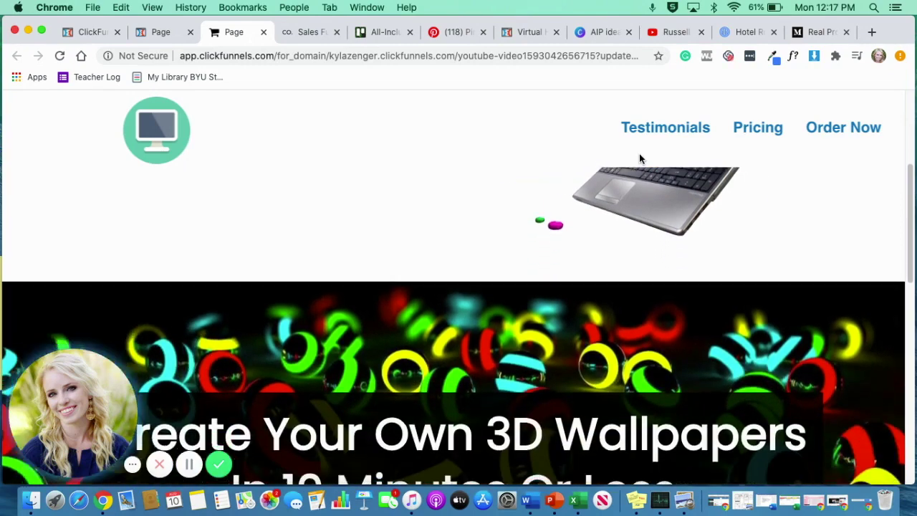
scroll(640, 155, "down", 3)
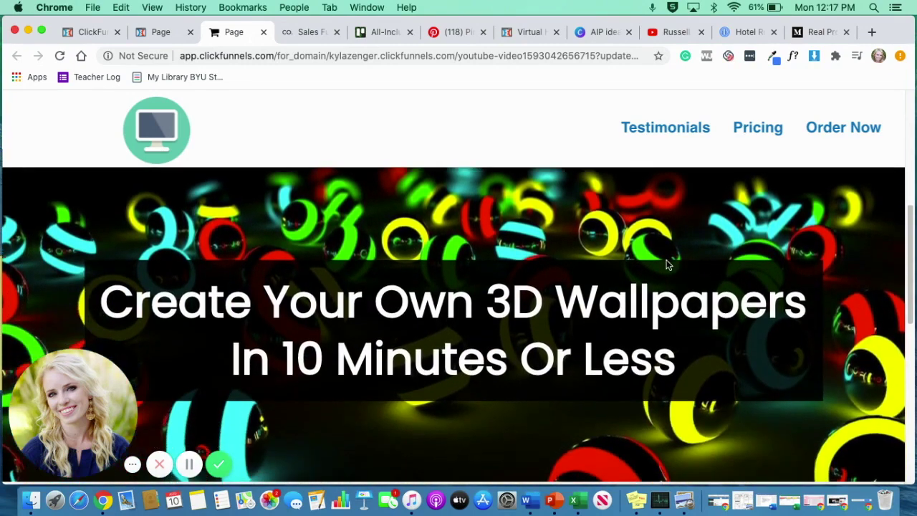
scroll(666, 265, "down", 1)
scroll(666, 265, "down", 6)
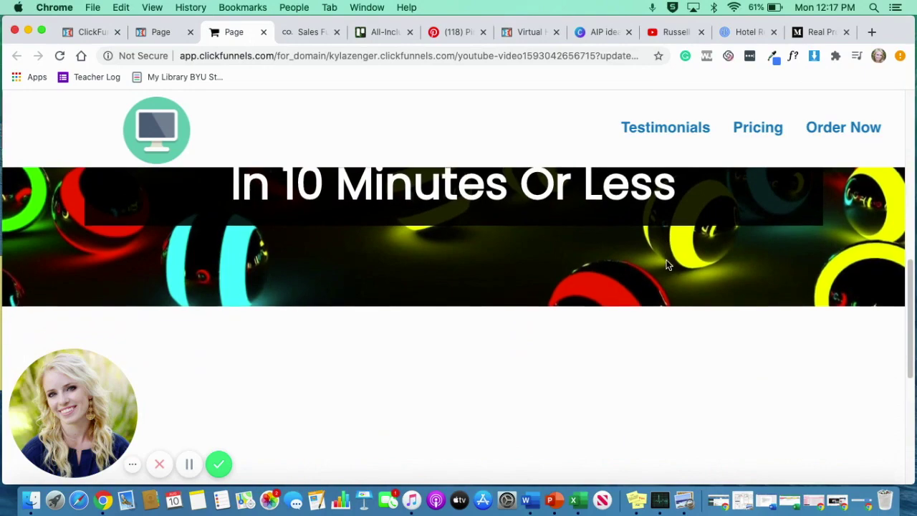
scroll(438, 143, "up", 10)
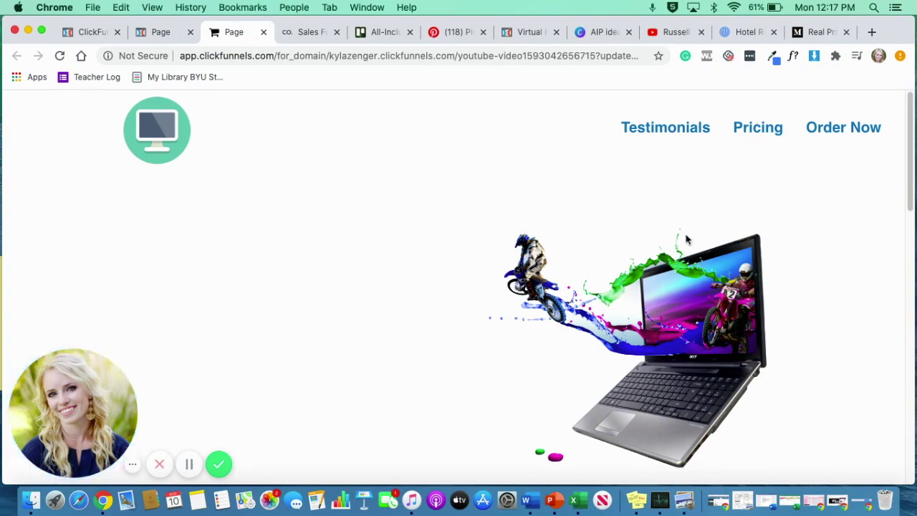
scroll(686, 236, "down", 5)
scroll(685, 238, "down", 6)
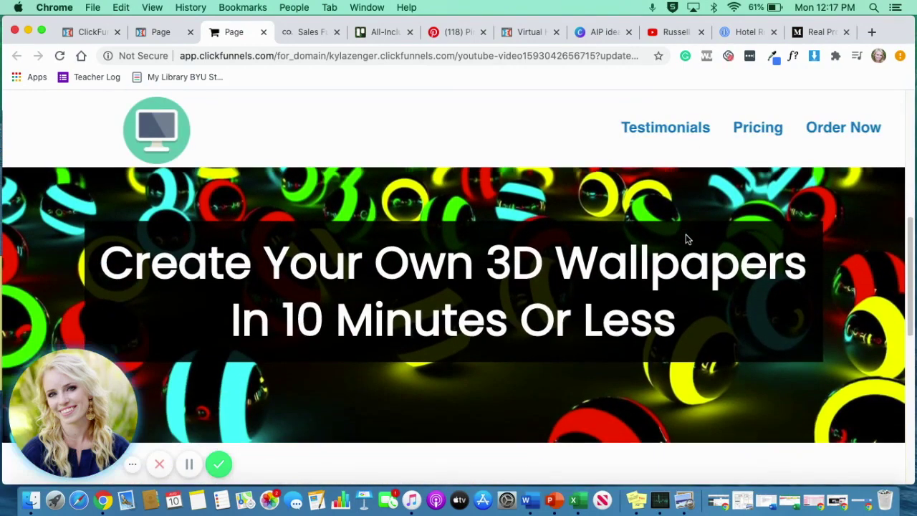
scroll(686, 238, "up", 6)
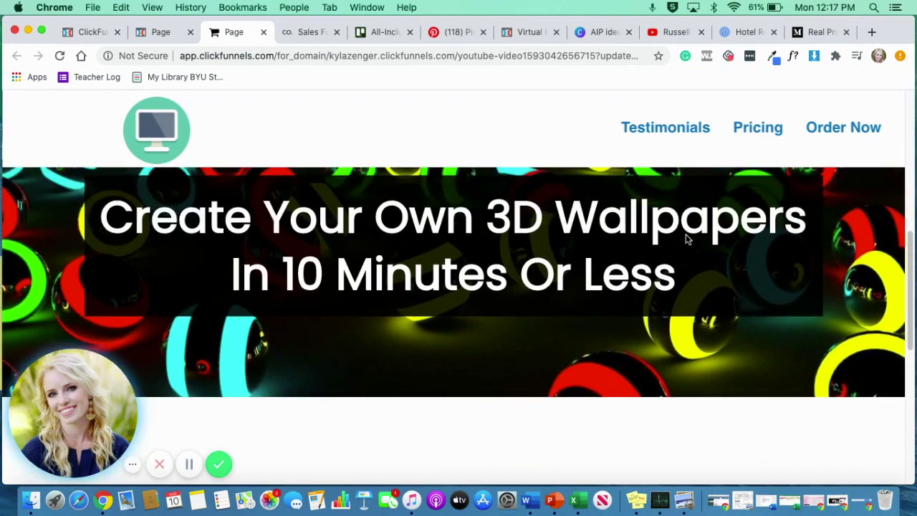
scroll(682, 131, "up", 6)
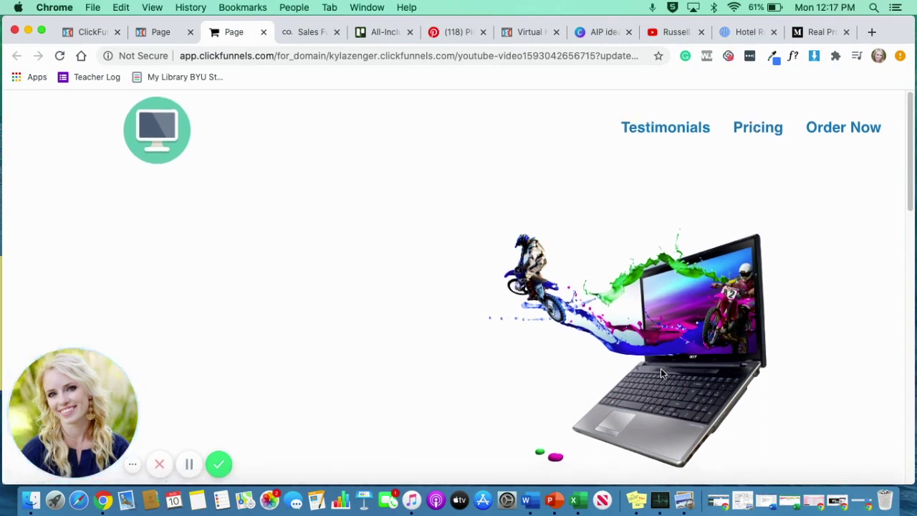
scroll(660, 369, "down", 2)
scroll(660, 372, "down", 2)
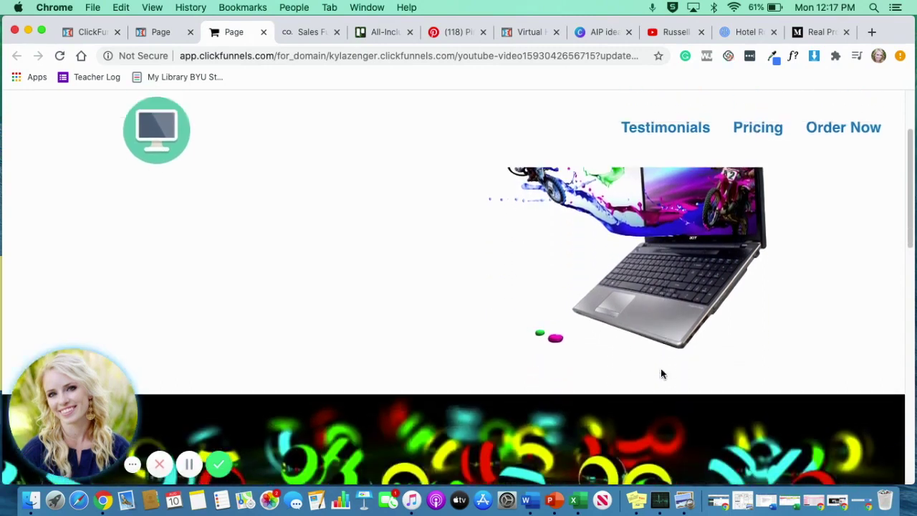